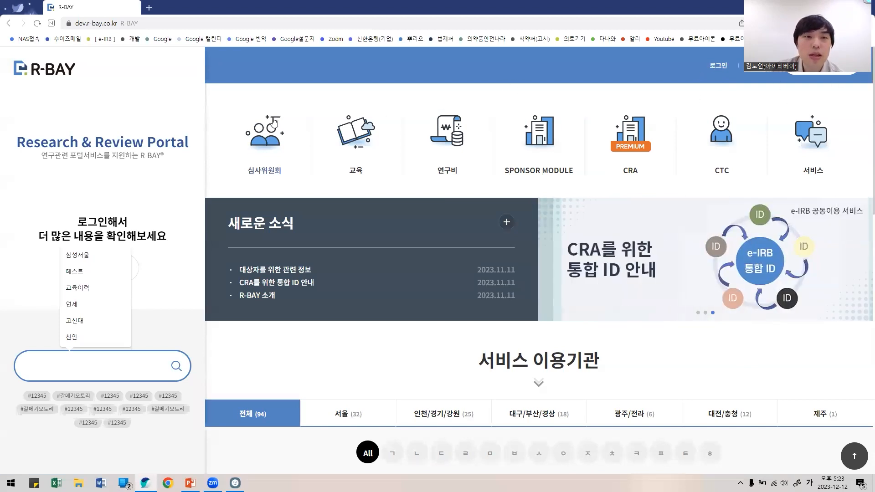
click(278, 132)
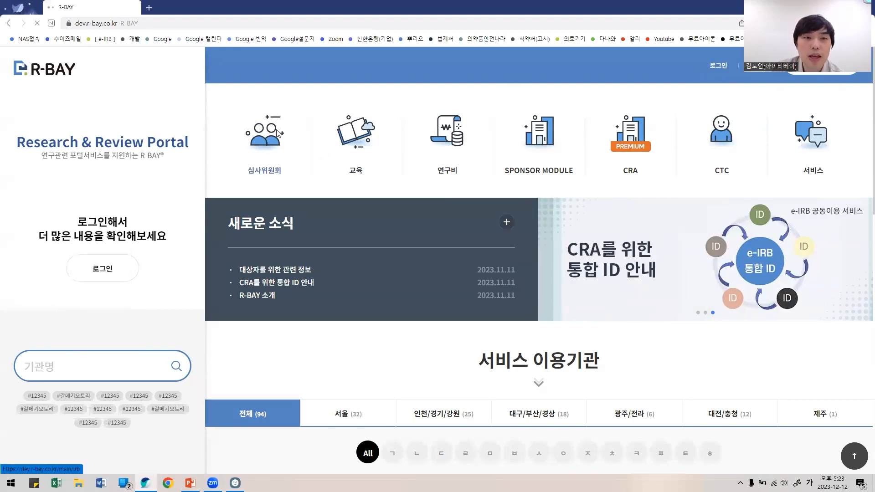
key(alt+Left)
click(371, 136)
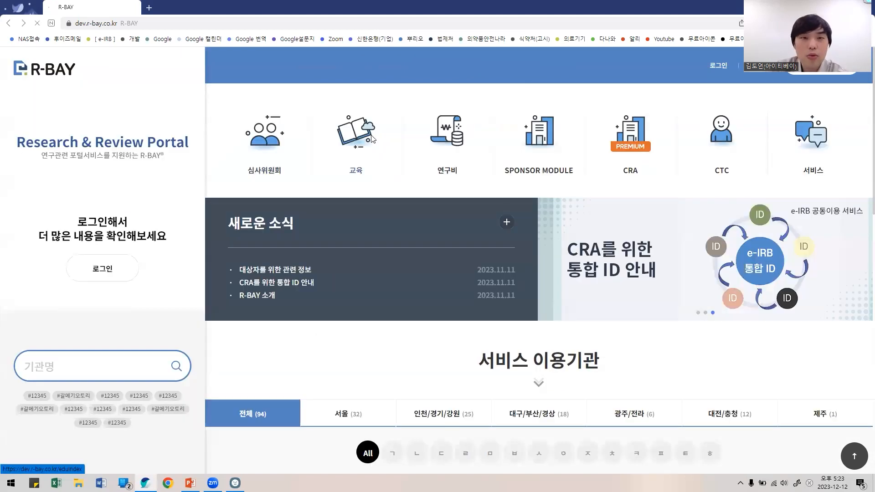
key(alt+Left)
click(455, 133)
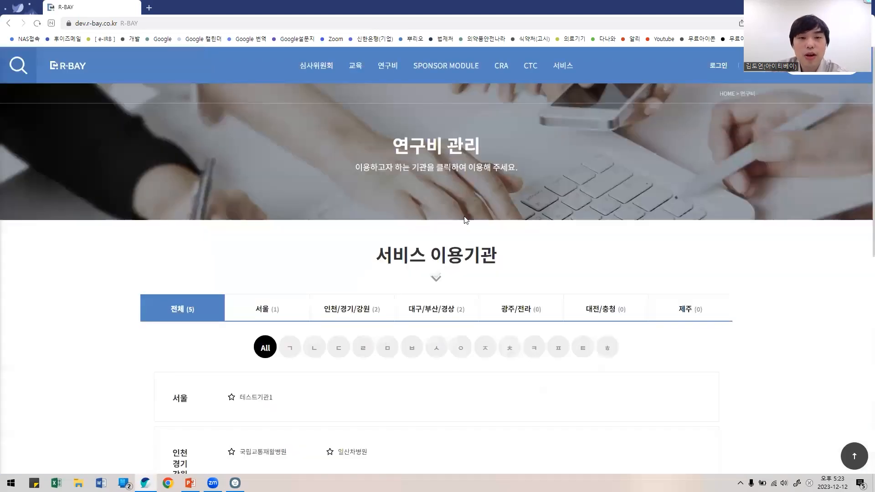
scroll(367, 267, down, 3)
key(alt+Left)
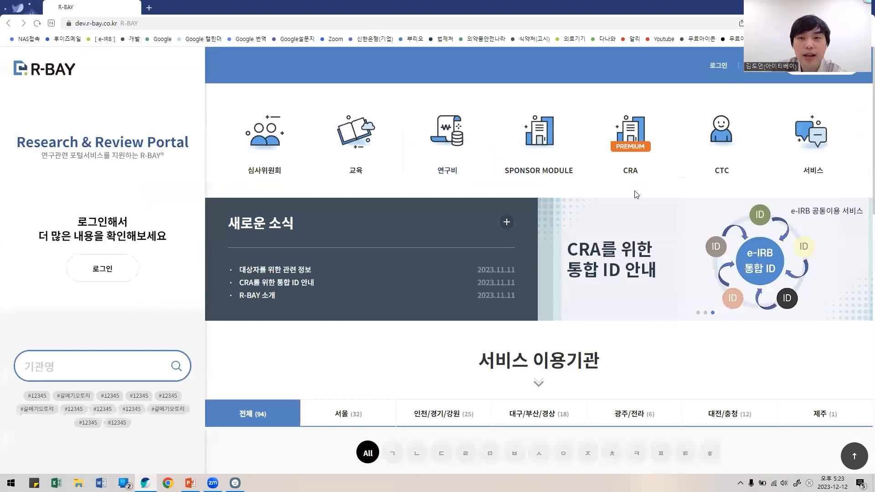
click(715, 137)
scroll(370, 340, down, 2)
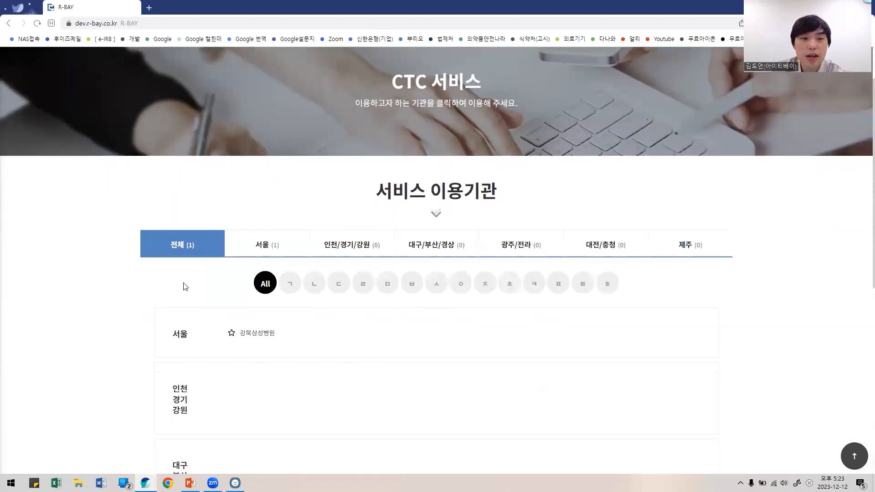
key(alt+Left)
click(540, 146)
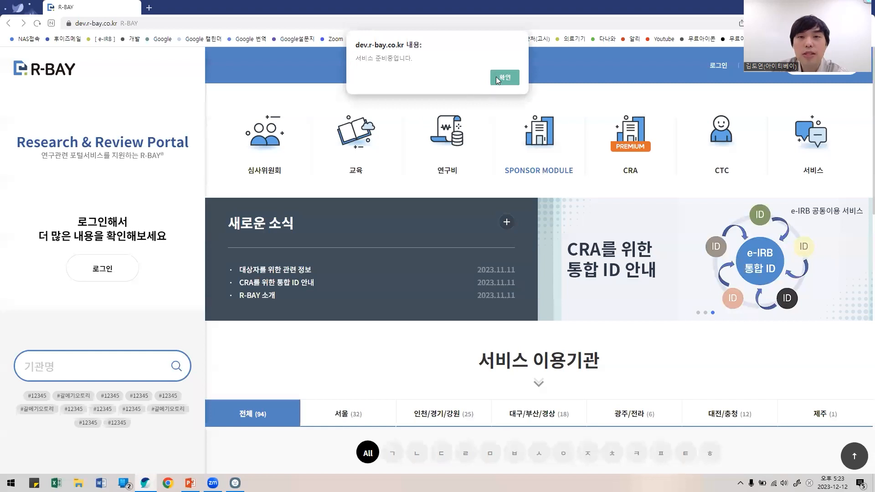
click(497, 80)
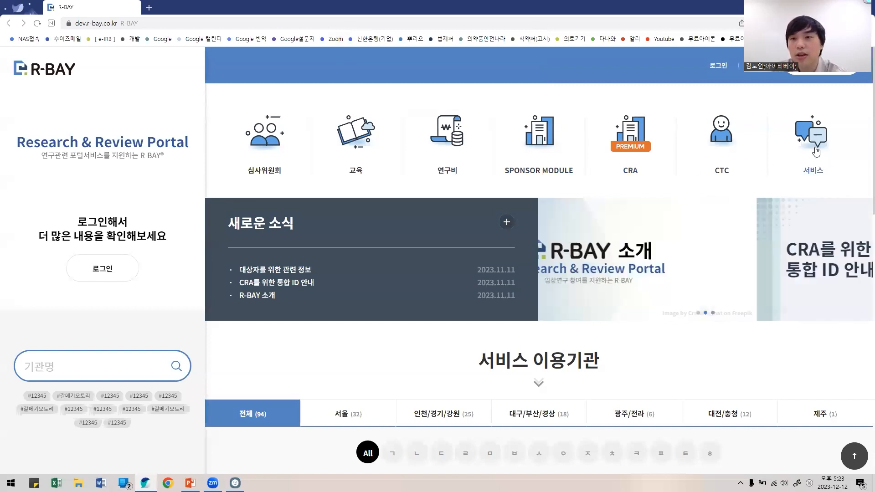
click(806, 160)
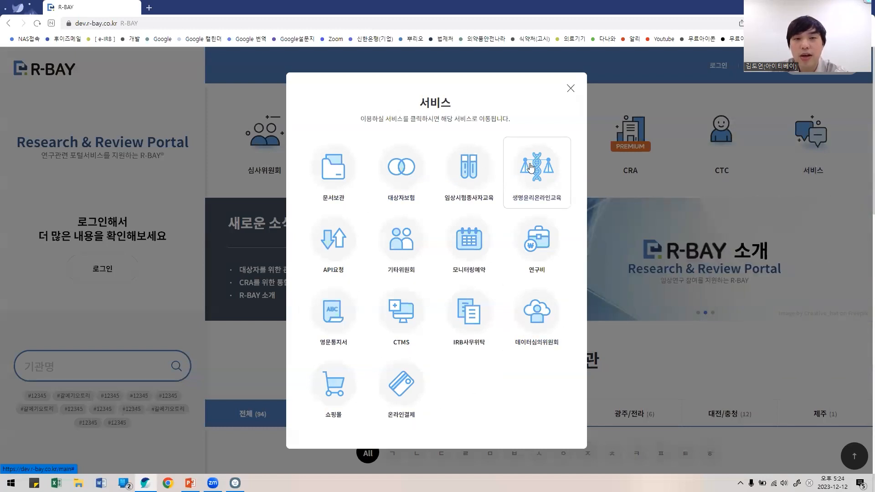
click(571, 88)
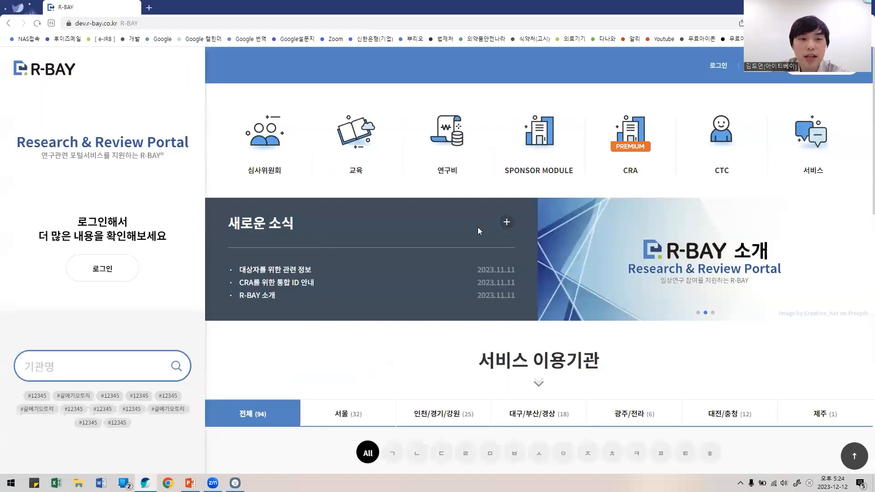
scroll(477, 226, down, 1)
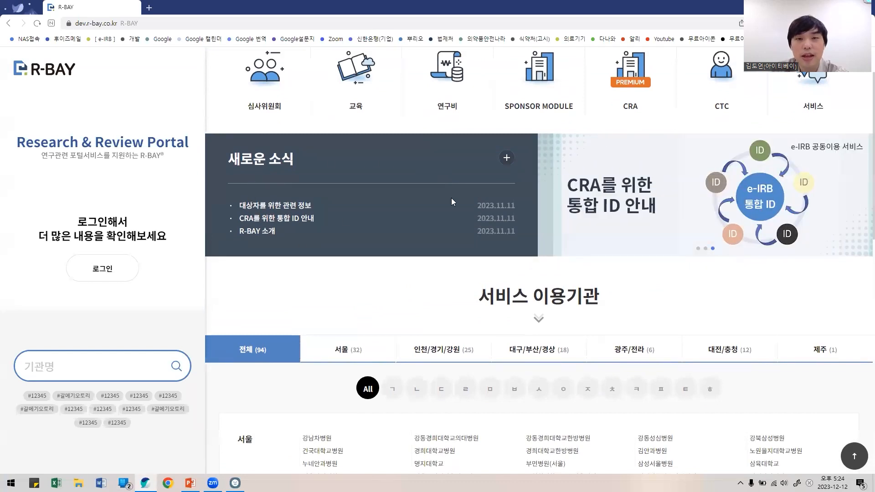
scroll(273, 205, up, 1)
click(273, 269)
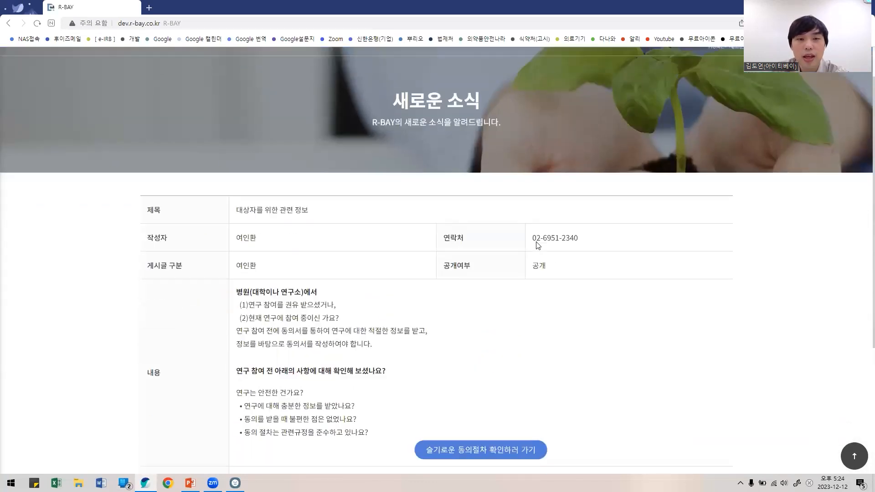
scroll(537, 245, down, 2)
scroll(433, 199, up, 1)
click(9, 23)
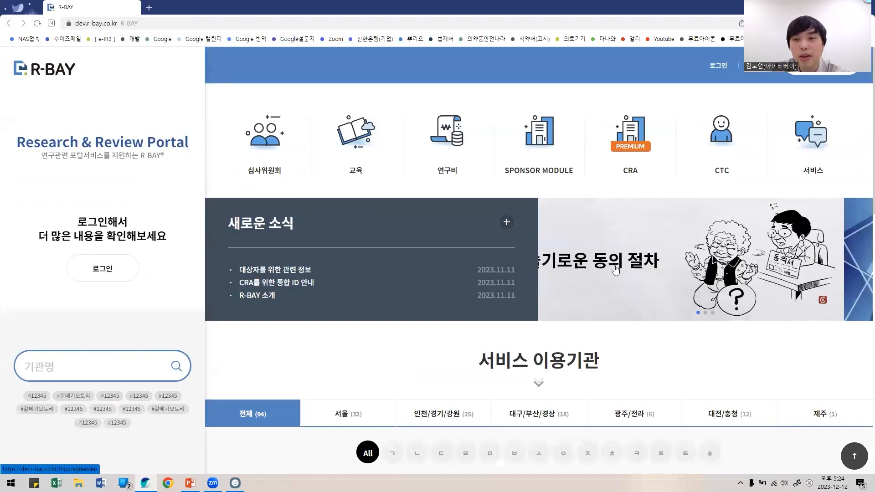
scroll(598, 282, down, 2)
scroll(597, 282, down, 5)
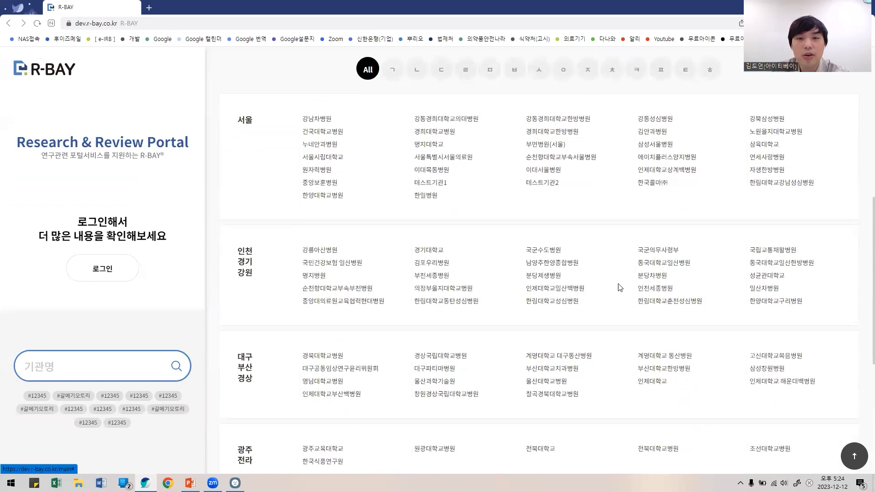
scroll(605, 313, up, 5)
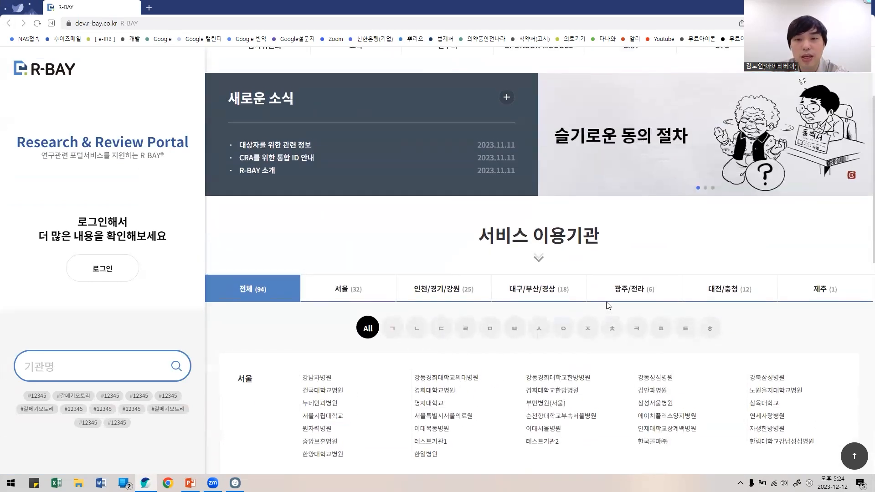
scroll(607, 308, up, 1)
scroll(601, 298, down, 2)
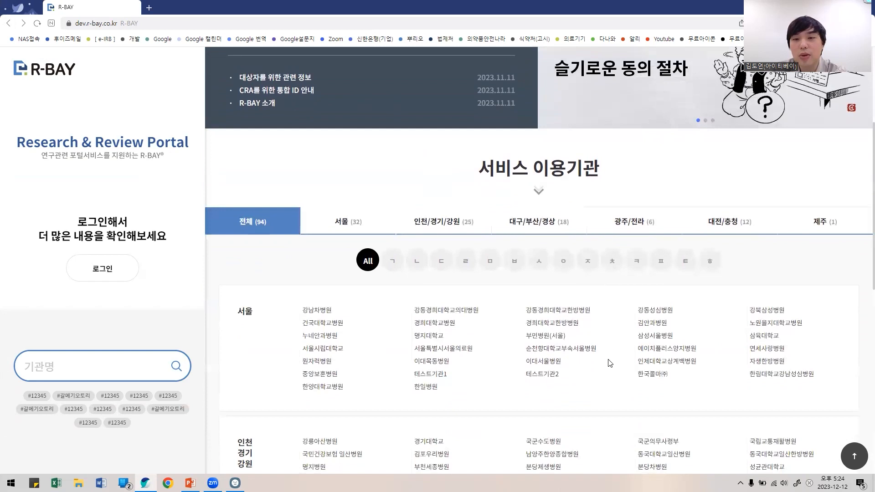
scroll(609, 363, down, 4)
scroll(403, 363, up, 8)
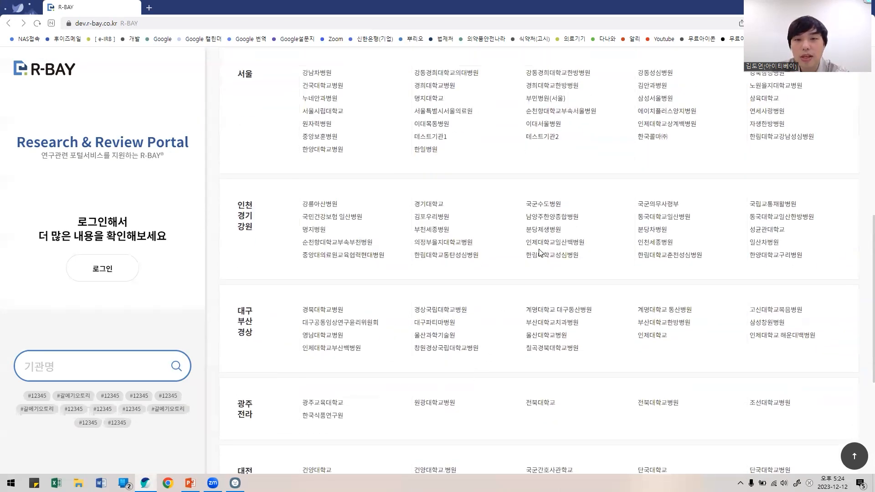
click(714, 67)
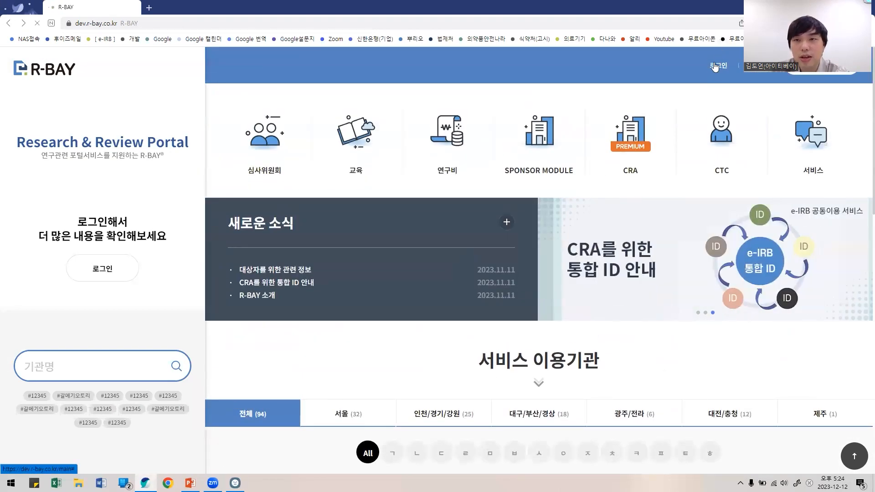
Step: Sign in to R-BAY with the researcher test account's ID and password
click(421, 188)
text(ㅅ드)
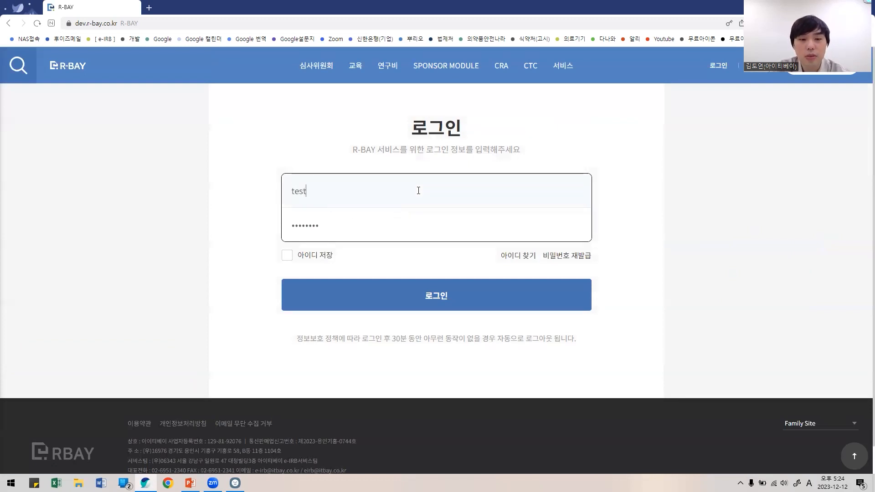
click(412, 296)
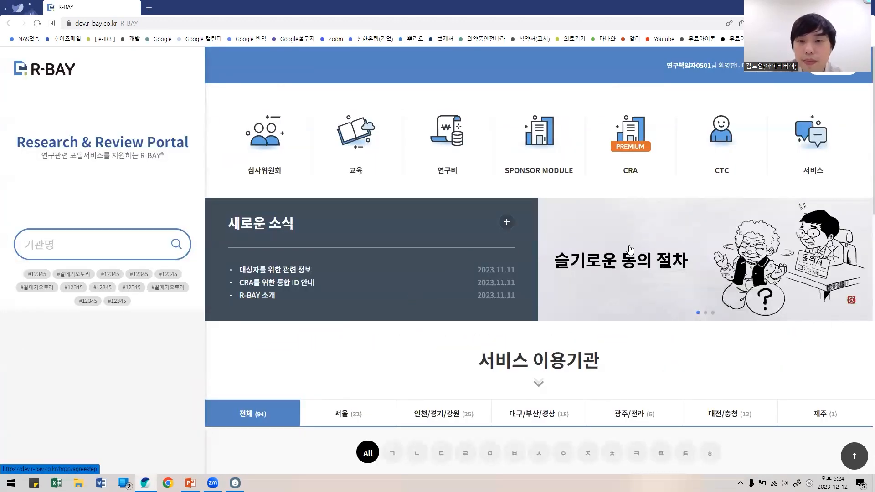
Step: Look over the logged-in main page, then enter the education system's course list
scroll(707, 235, down, 3)
scroll(707, 239, up, 3)
scroll(708, 238, down, 3)
scroll(707, 234, up, 3)
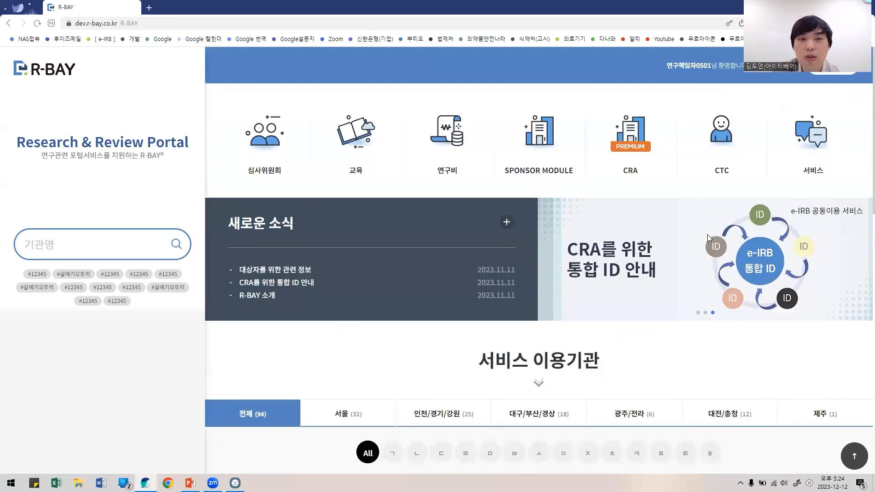
click(354, 141)
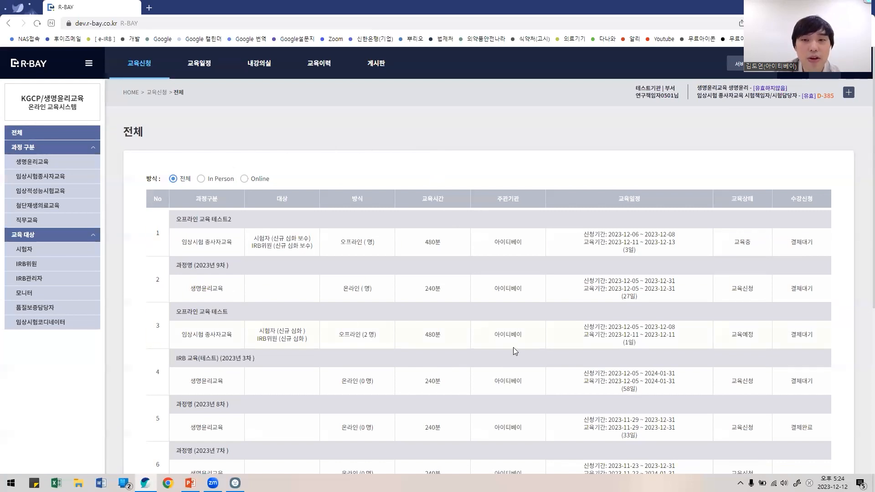
Step: Open the 2023 first-round IRB test course's details, then view My Classroom enrolment status
scroll(515, 350, down, 4)
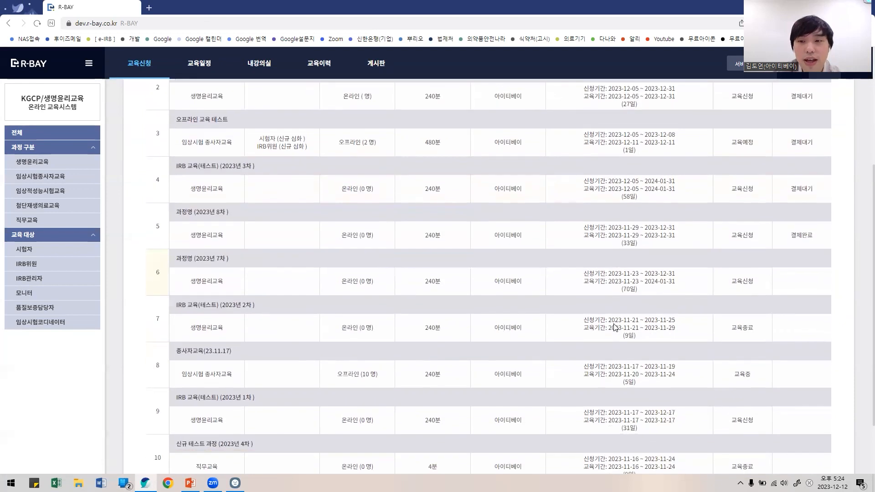
scroll(619, 332, down, 2)
click(615, 351)
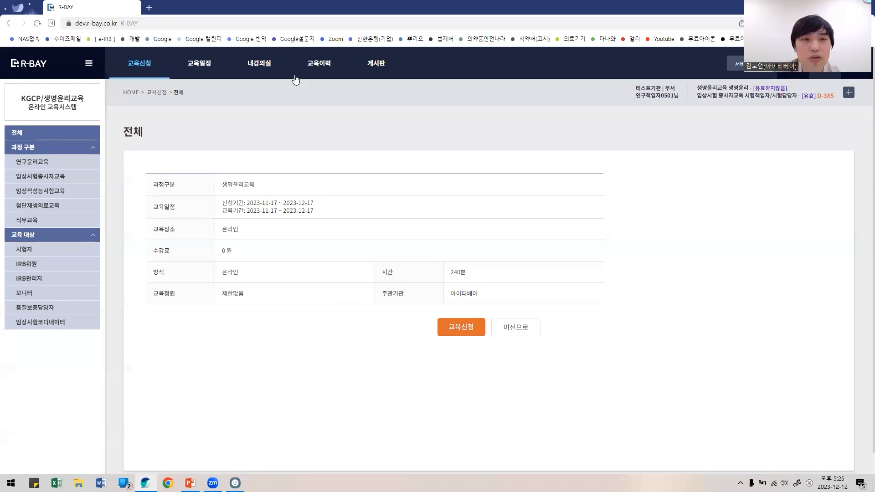
click(256, 66)
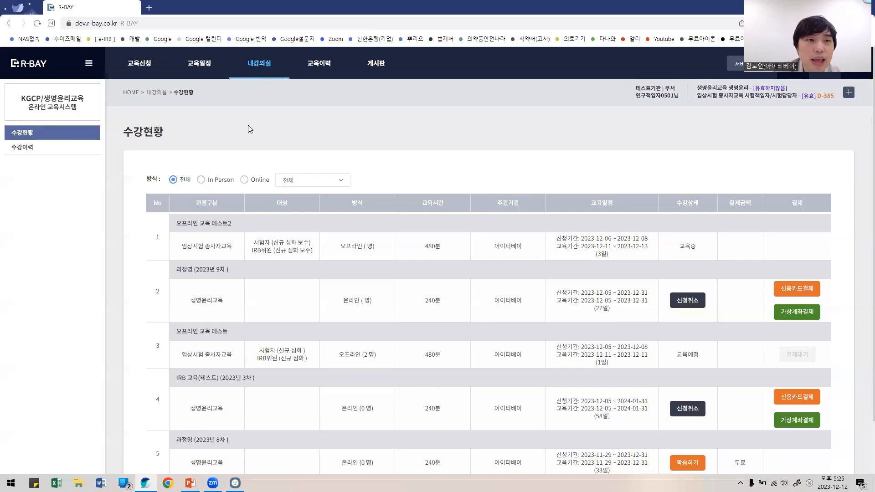
Step: Open the 2023년 8차 course's learning page, then list course history showing five 미이수 courses
scroll(644, 208, down, 2)
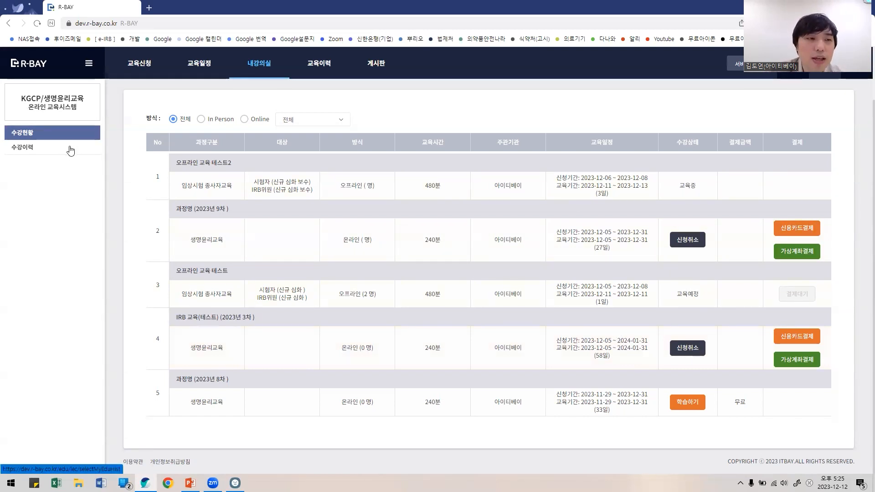
click(681, 403)
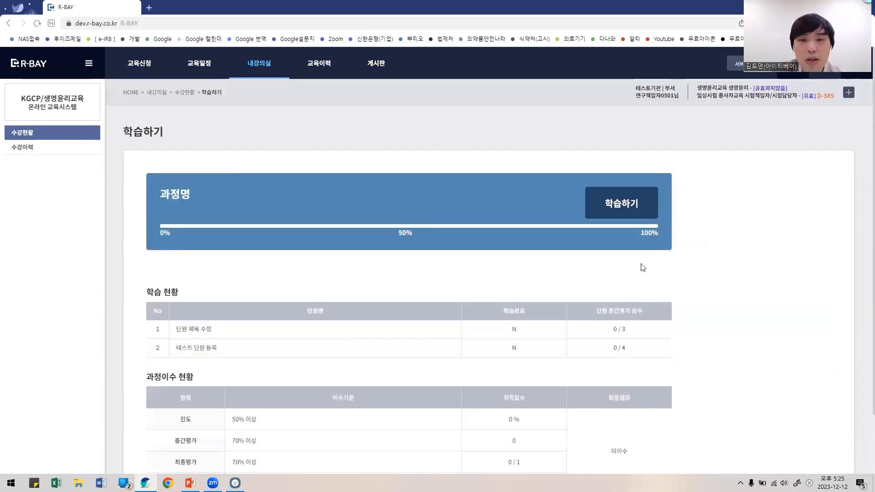
scroll(646, 289, down, 2)
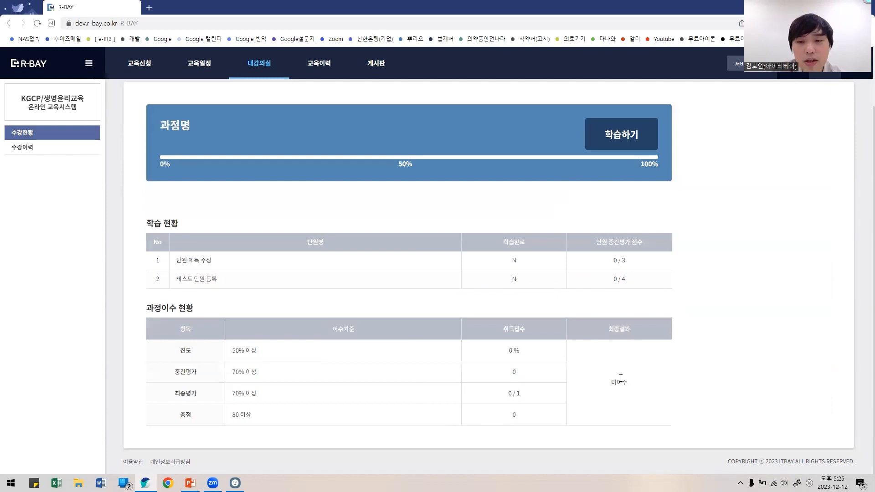
click(73, 148)
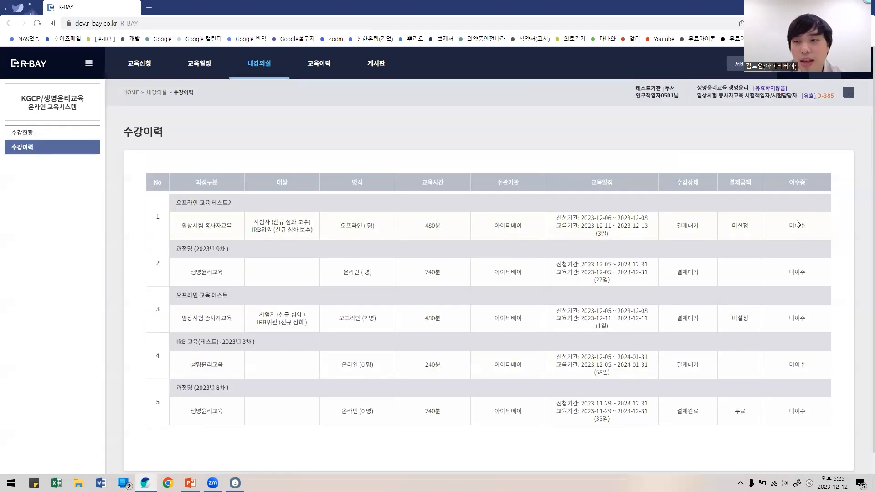
drag(789, 225, 800, 226)
click(798, 225)
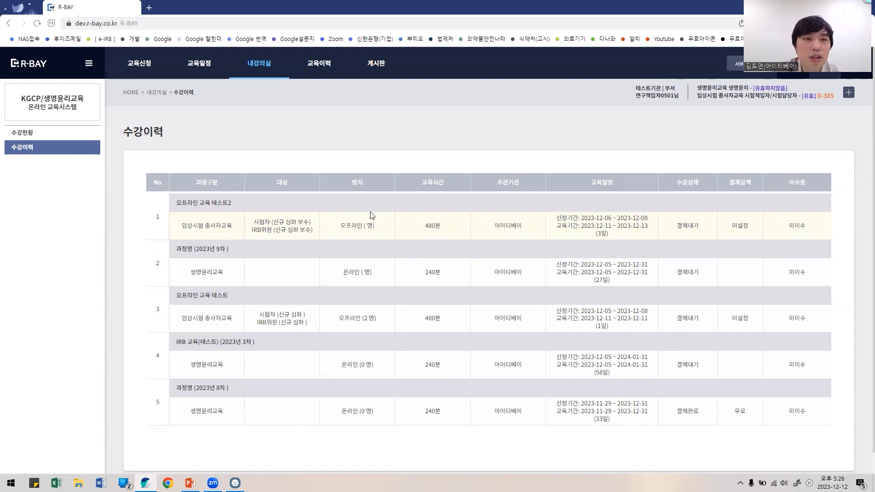
Step: Return to the main portal, pick 테스트기관1 among member institutions, and enter its IRB committee
click(39, 73)
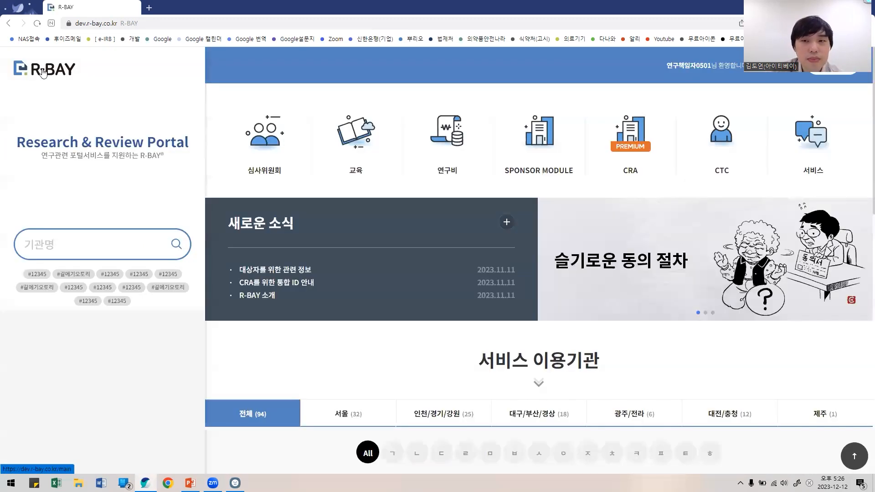
scroll(679, 236, down, 3)
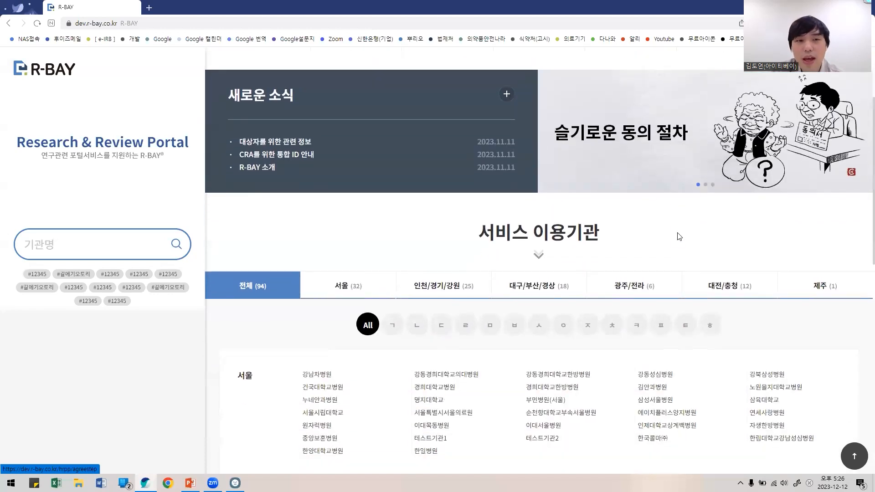
scroll(679, 236, down, 5)
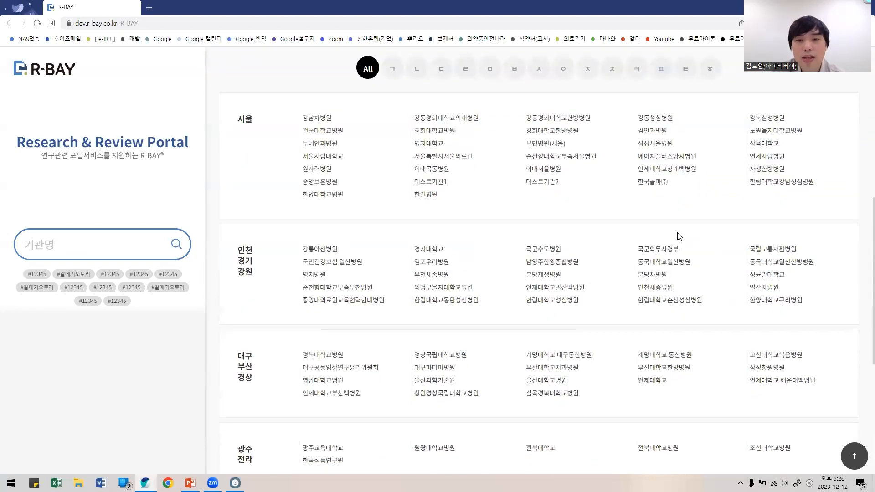
scroll(679, 236, up, 1)
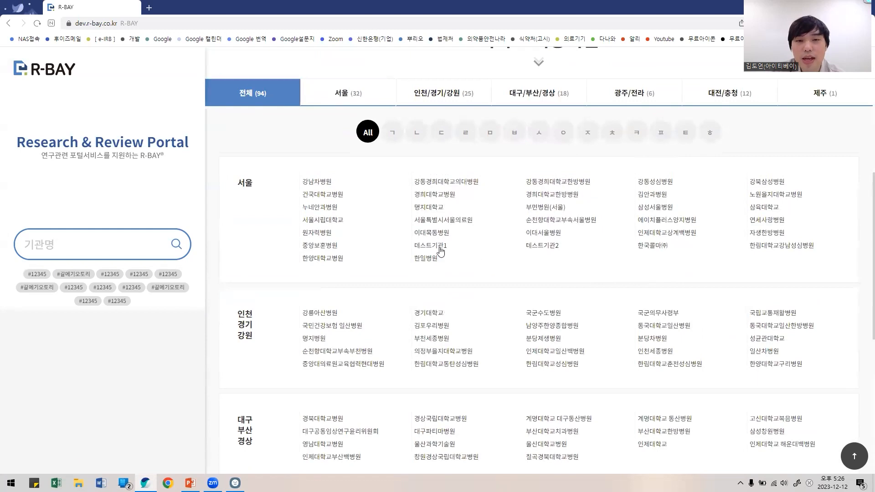
click(439, 248)
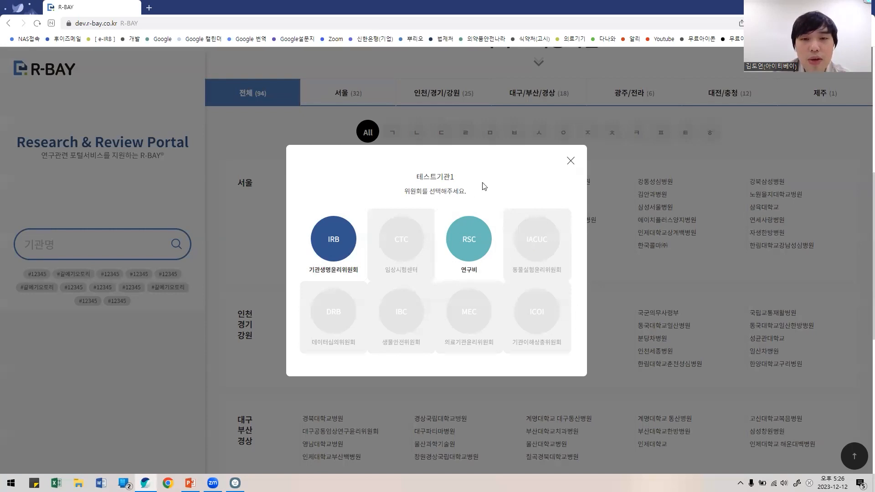
click(344, 243)
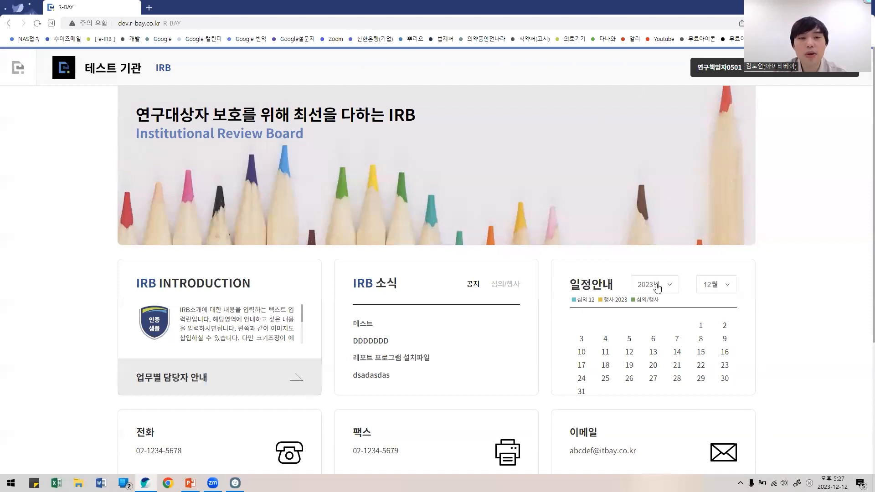
Step: Scroll through the 테스트 기관 IRB homepage to review its content
scroll(605, 326, down, 2)
scroll(738, 287, up, 2)
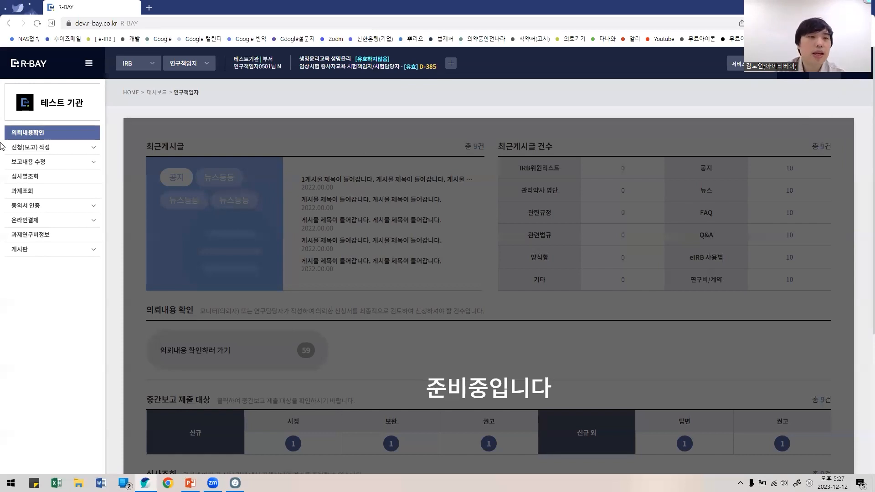
Step: Under 신규계획, select 의약품 임상시험(생동 포함) and open a blank application form
click(73, 149)
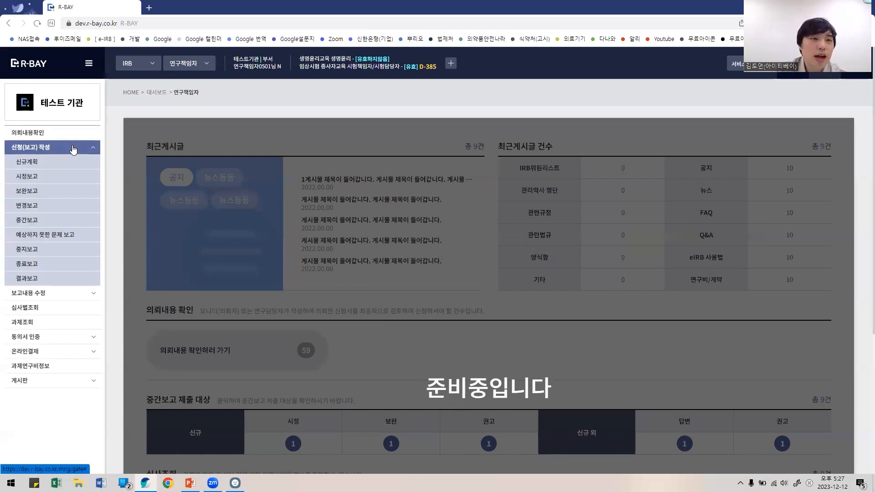
click(55, 165)
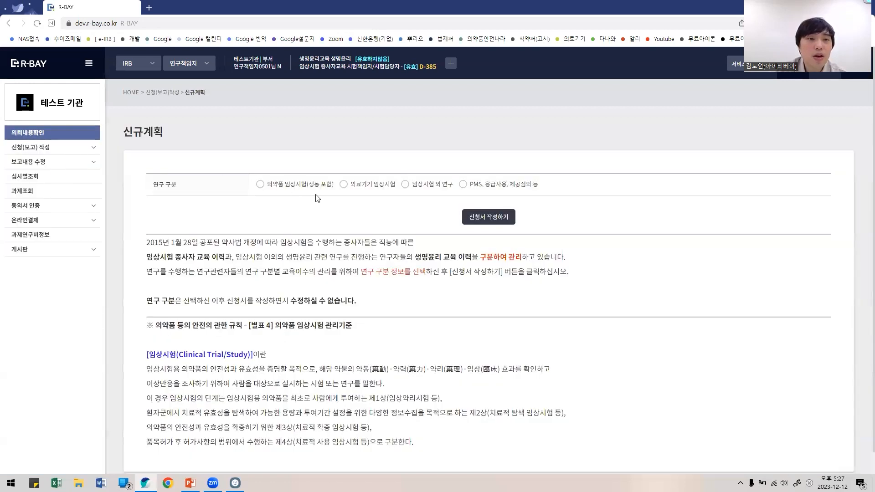
drag(151, 192, 597, 194)
click(644, 194)
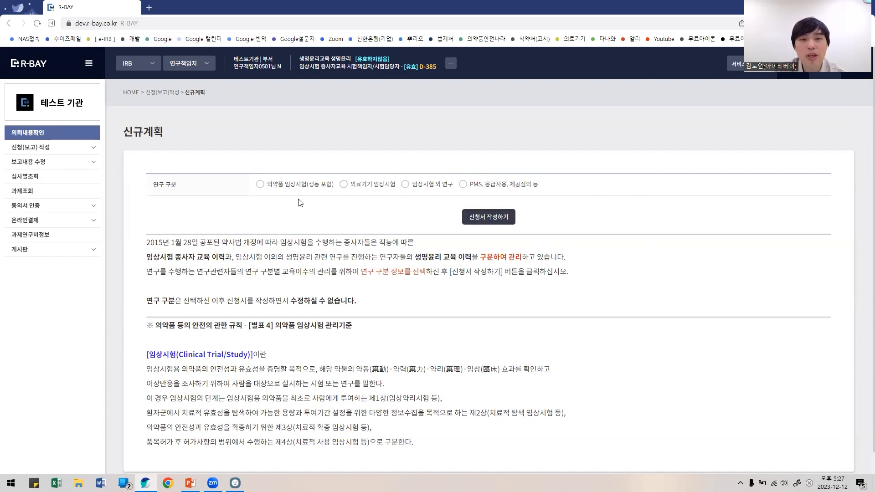
click(268, 187)
click(503, 221)
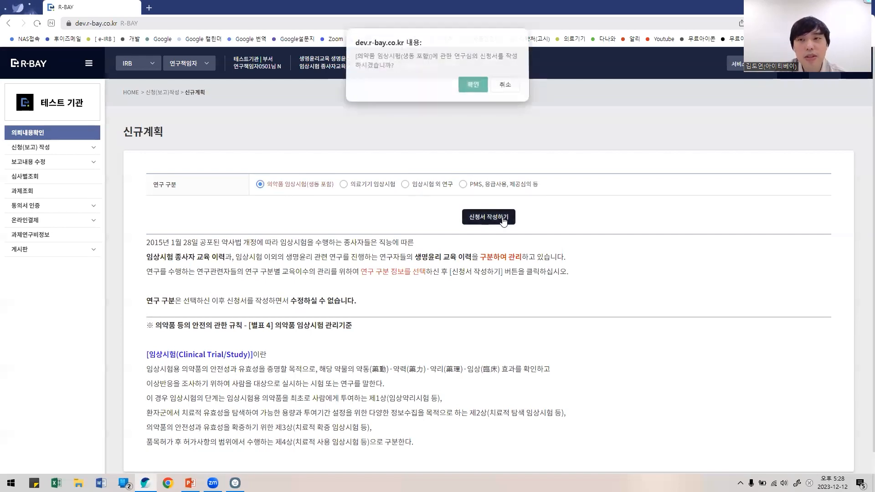
click(472, 84)
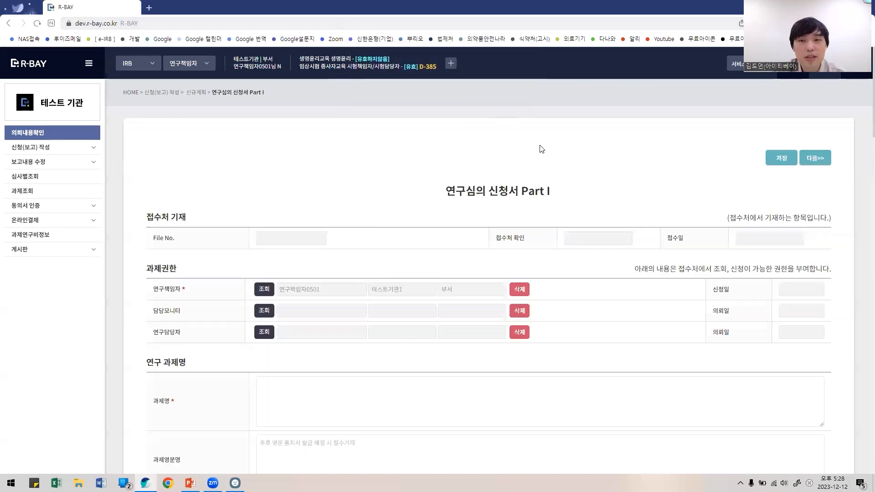
Step: Walk through the form's 연구책임자, department and 연구담당자 fields
scroll(580, 228, down, 3)
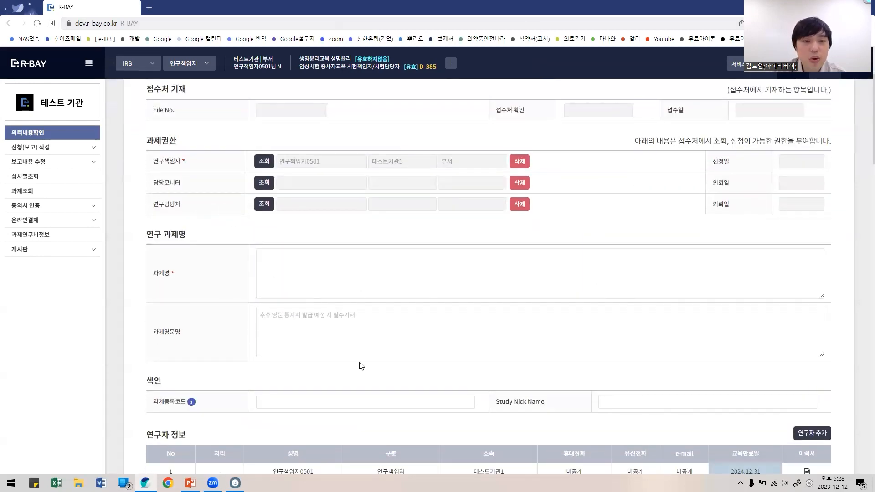
scroll(360, 367, down, 15)
scroll(363, 369, up, 20)
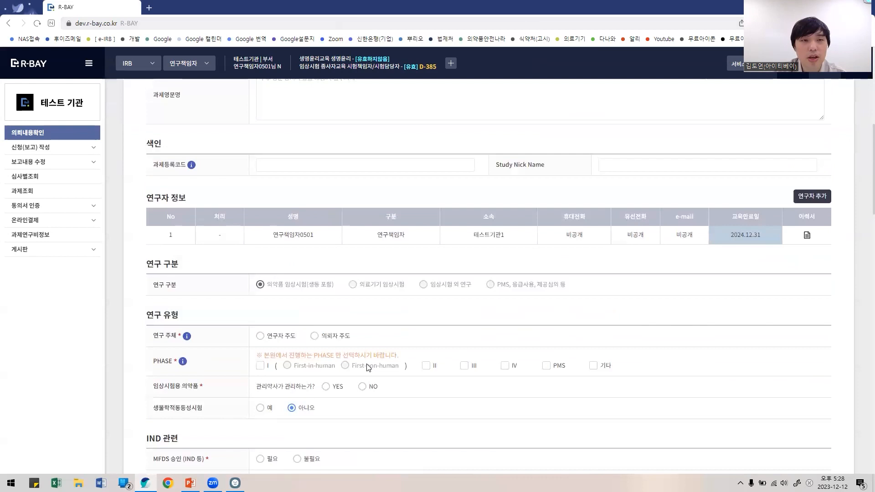
scroll(366, 360, down, 2)
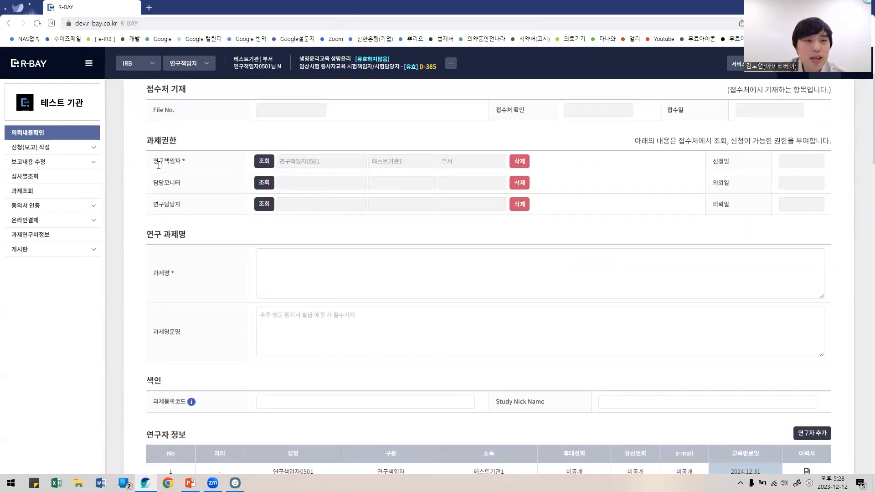
drag(154, 162, 214, 160)
click(232, 159)
scroll(231, 160, up, 2)
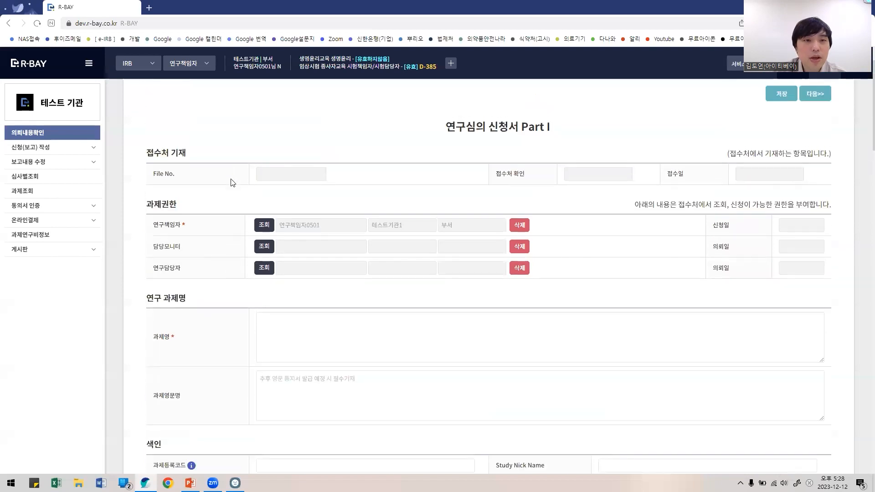
drag(148, 227, 181, 226)
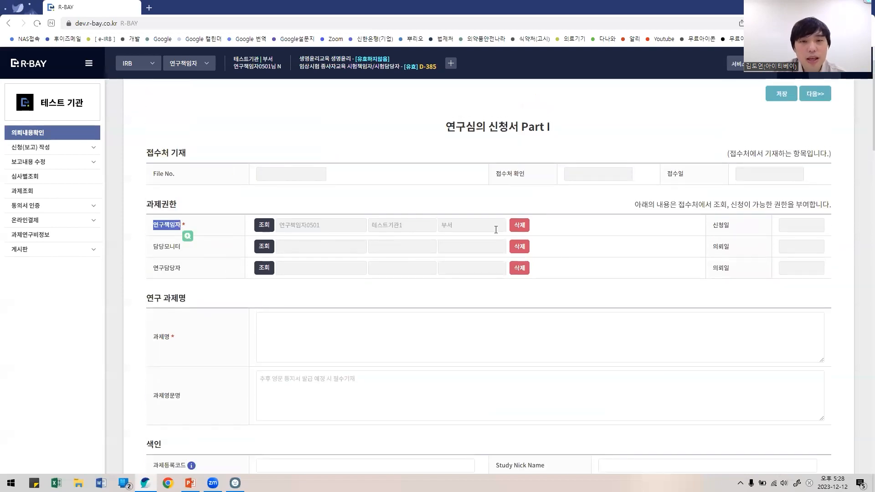
drag(495, 229, 290, 229)
click(315, 228)
scroll(314, 227, down, 2)
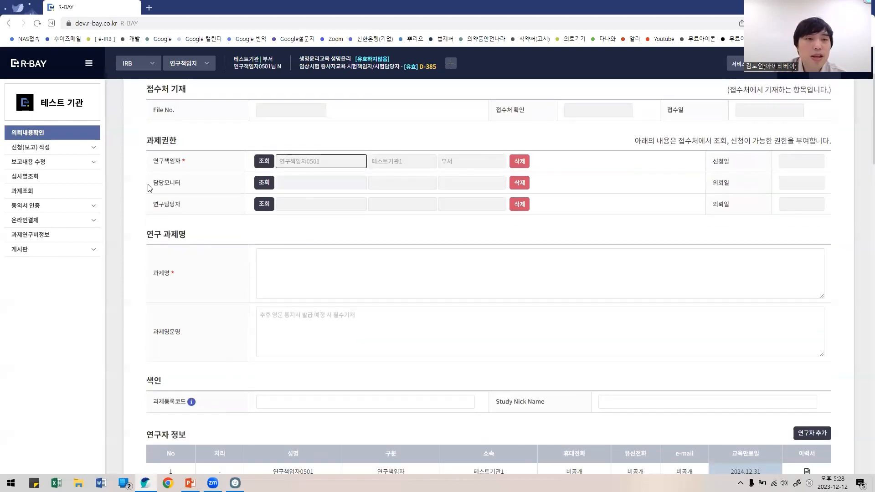
drag(196, 207, 154, 178)
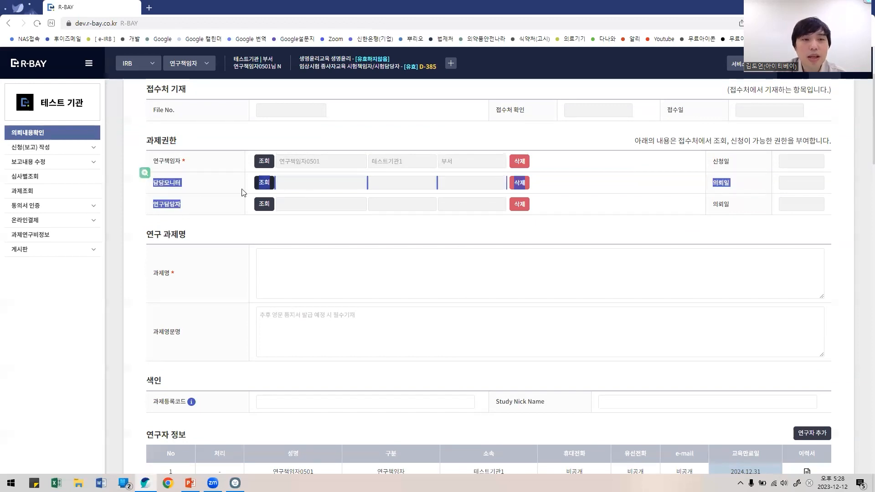
click(205, 192)
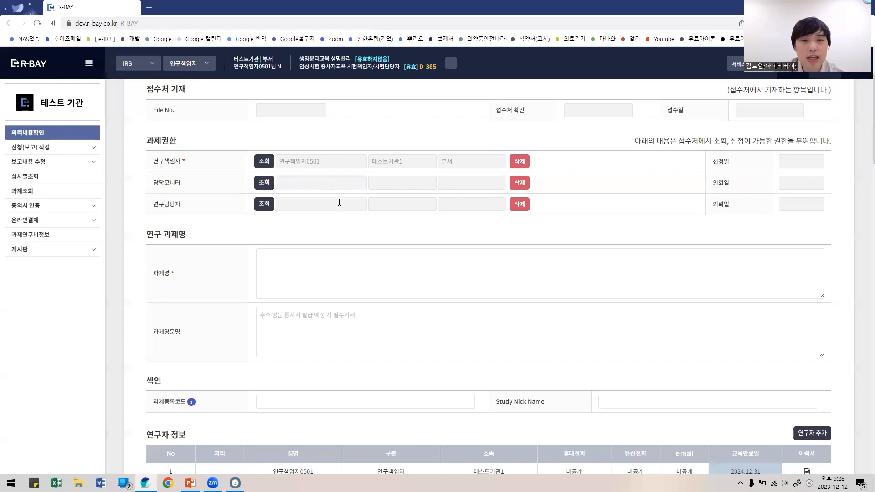
Step: Point out the 과제영문명 English project title field and scroll further down the form
scroll(279, 305, down, 1)
scroll(319, 223, down, 1)
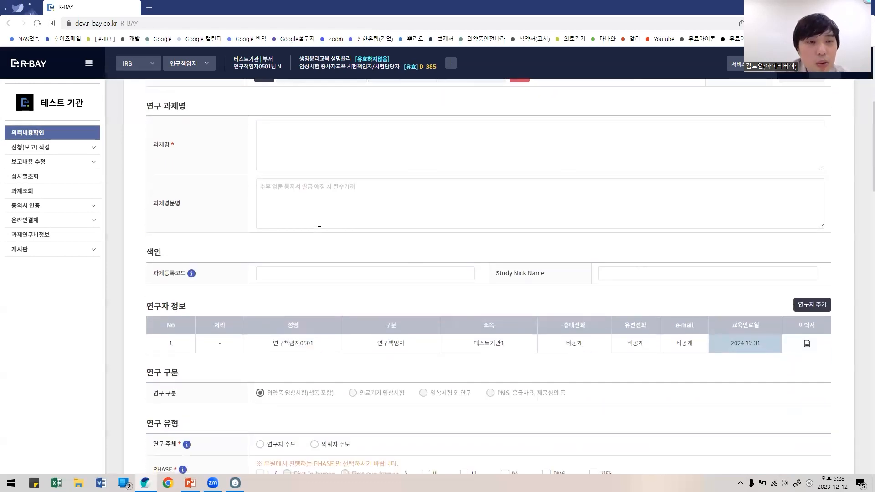
scroll(317, 240, down, 1)
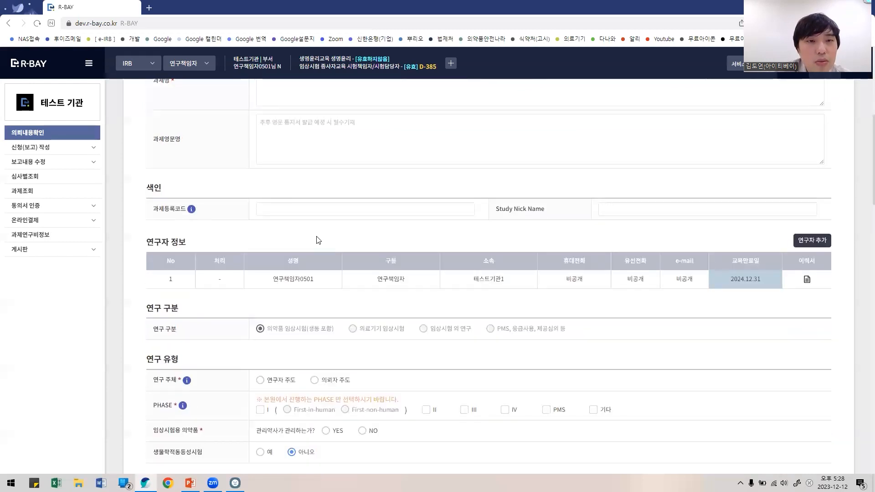
scroll(329, 241, up, 1)
double_click(166, 203)
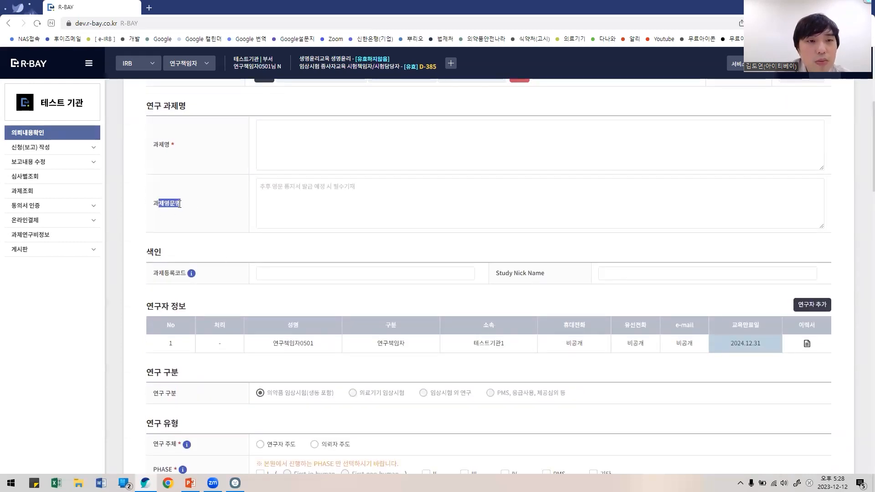
click(460, 222)
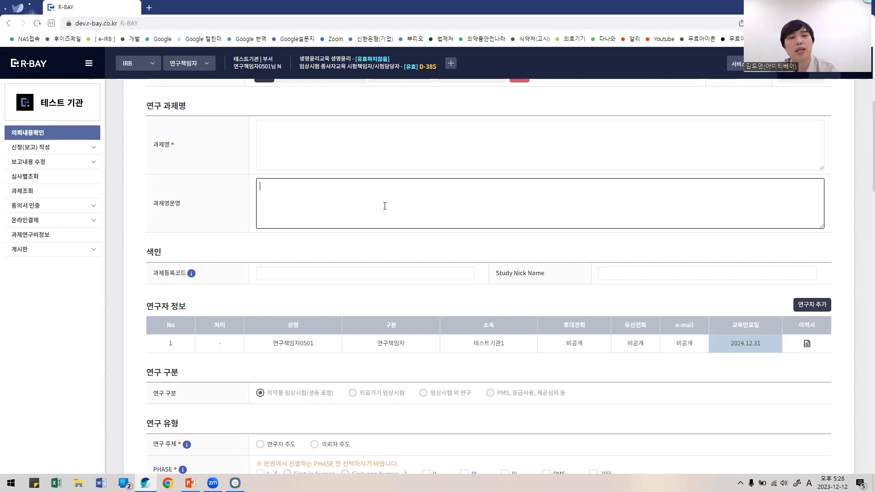
click(228, 199)
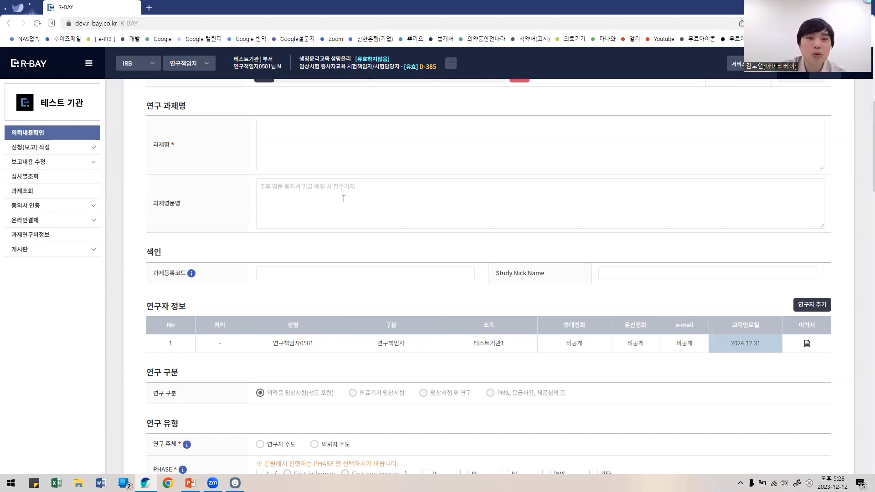
scroll(349, 229, down, 1)
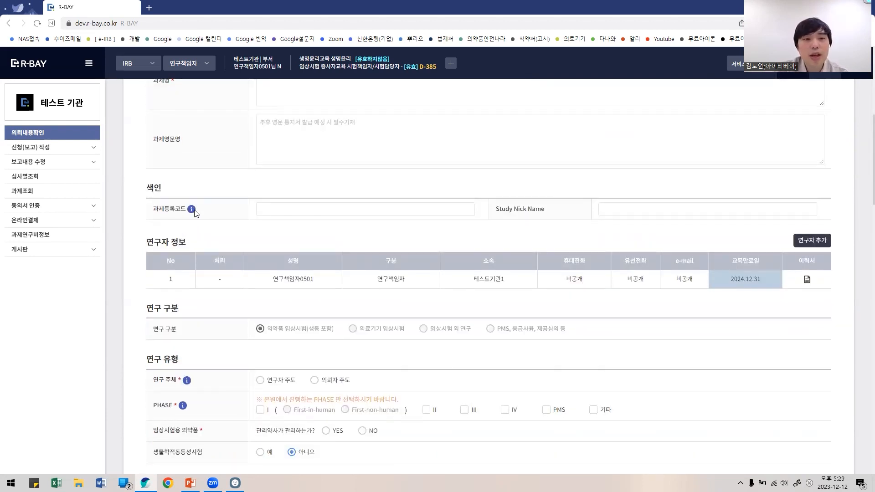
scroll(194, 209, down, 1)
click(190, 146)
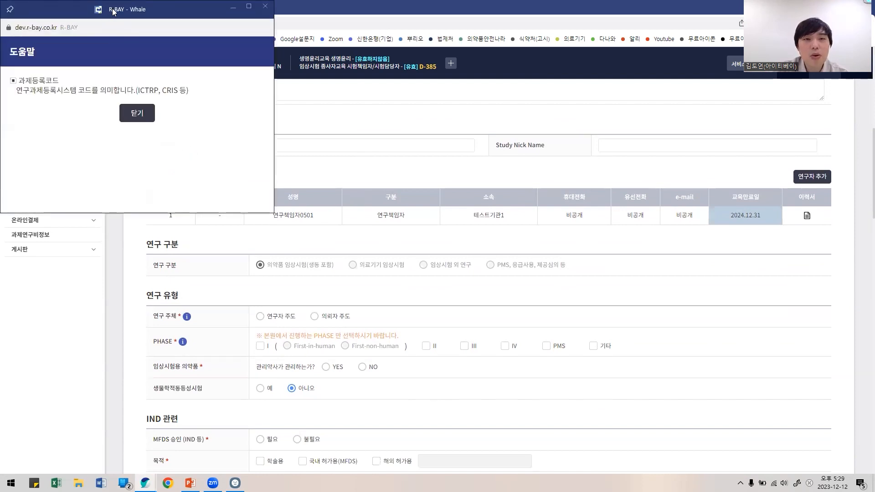
drag(113, 11, 539, 113)
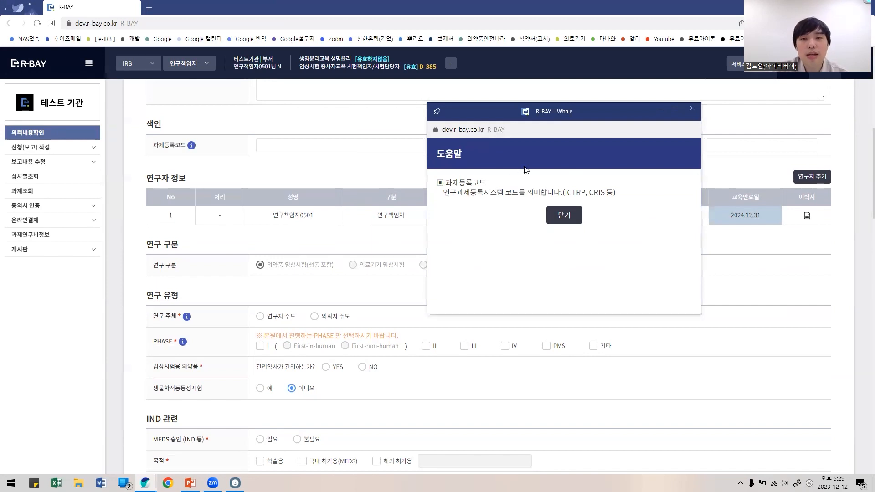
click(564, 215)
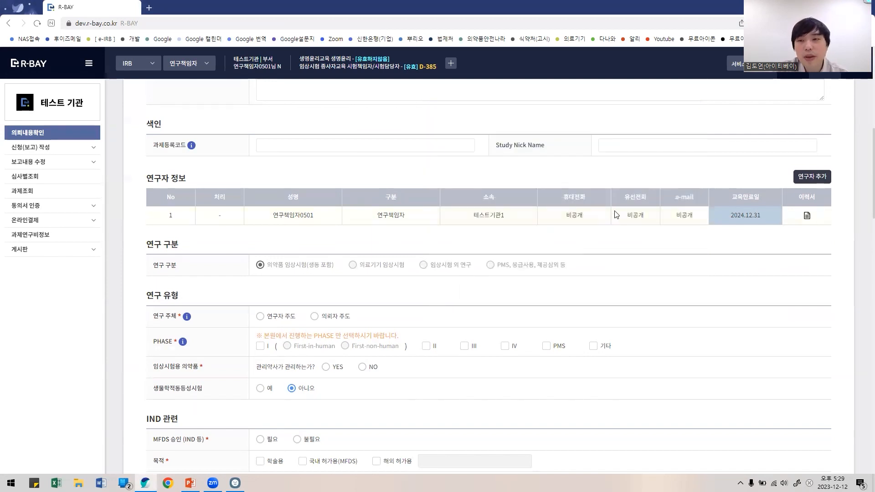
scroll(617, 211, up, 3)
scroll(616, 210, up, 5)
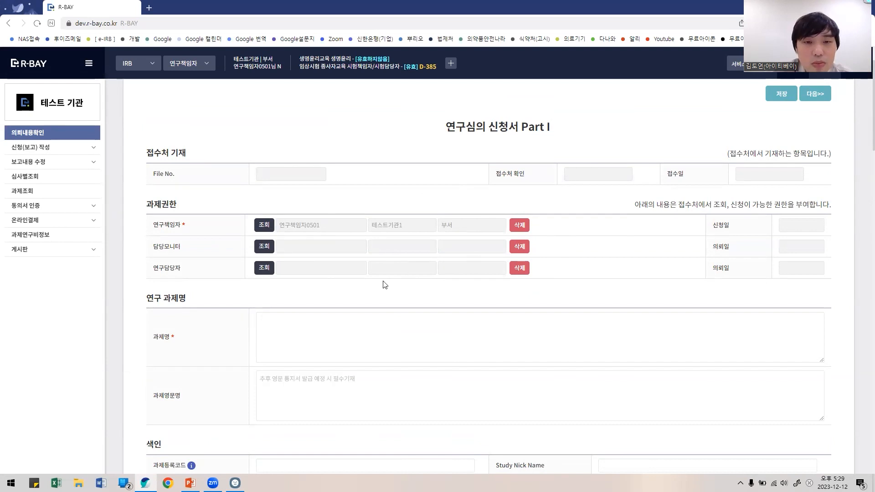
scroll(386, 234, down, 2)
scroll(410, 225, down, 3)
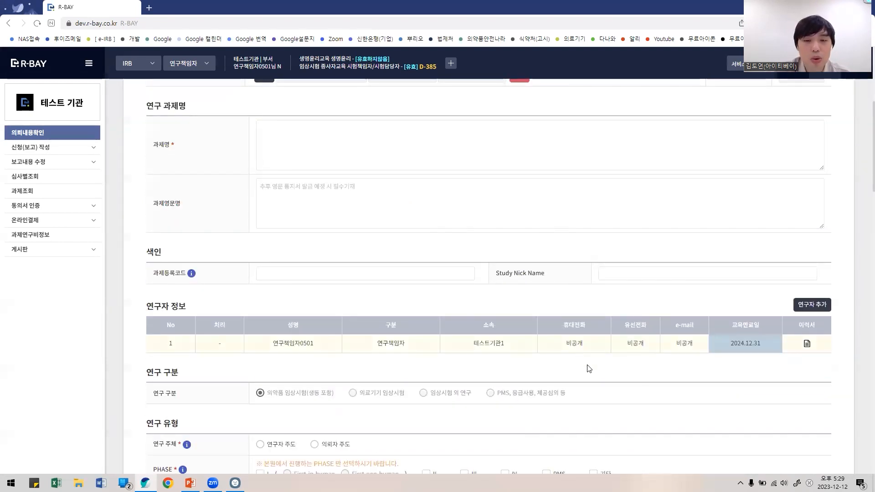
scroll(650, 354, down, 1)
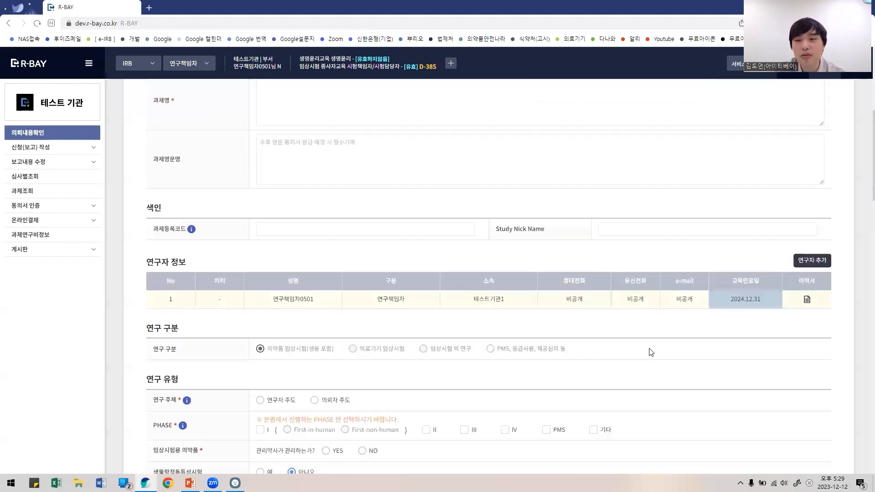
click(812, 240)
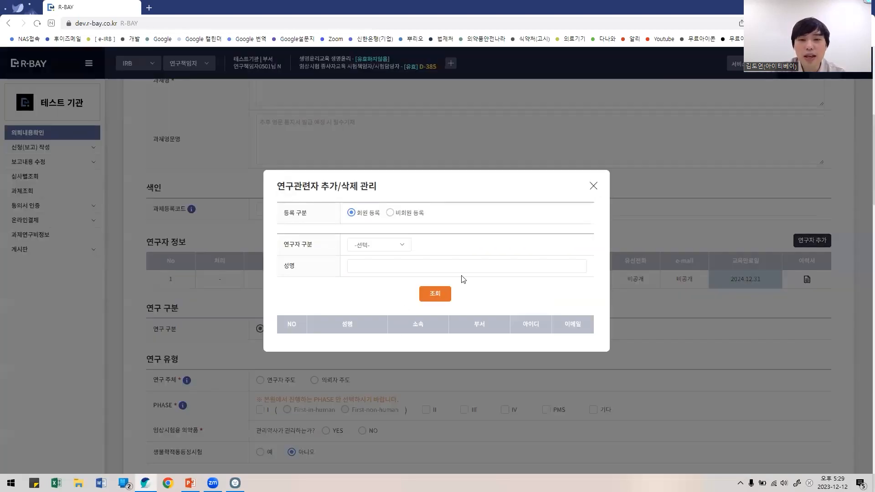
click(593, 186)
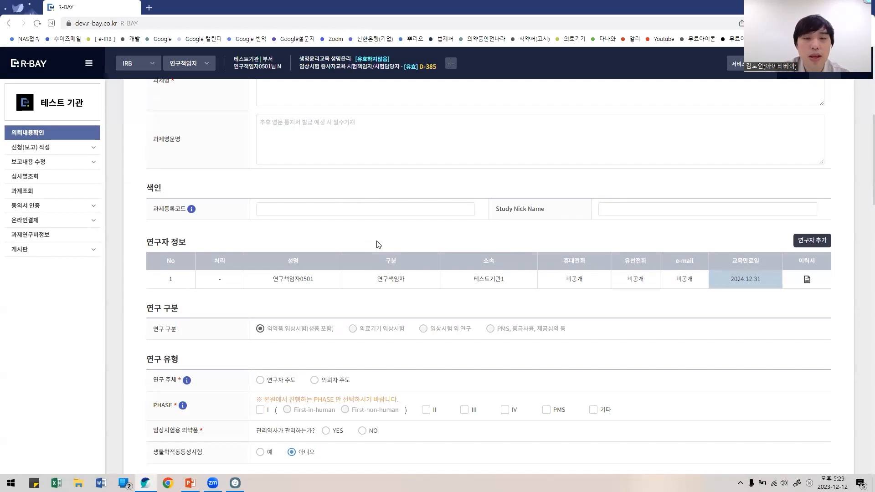
click(812, 240)
click(594, 187)
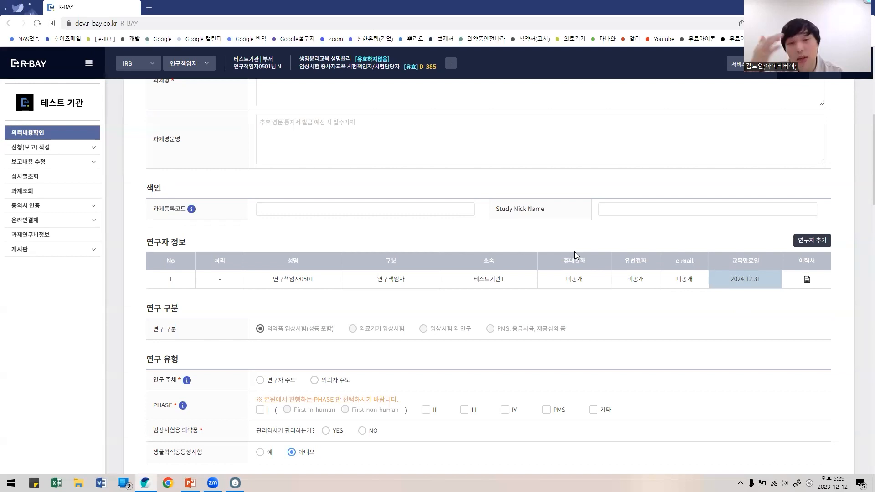
Step: Scroll to 연구 분류 and tick 분류5 Non-clinical study, confirming the warning
scroll(574, 251, down, 3)
scroll(574, 254, up, 3)
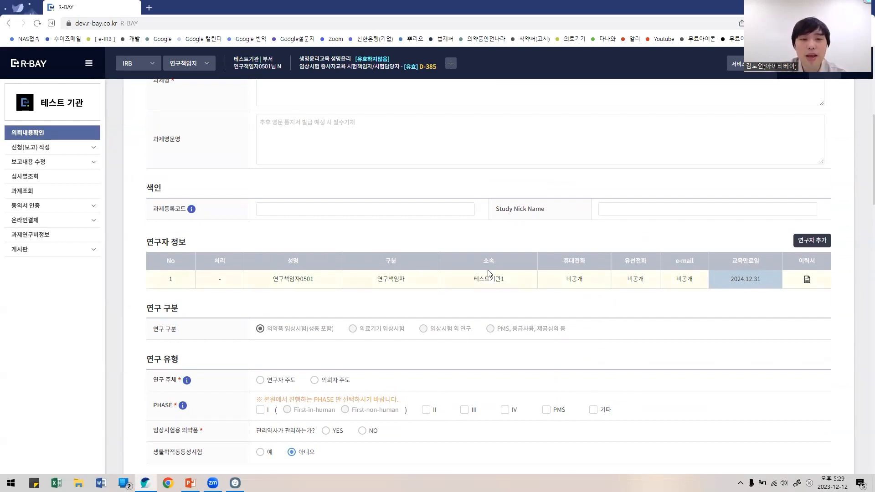
scroll(487, 272, down, 4)
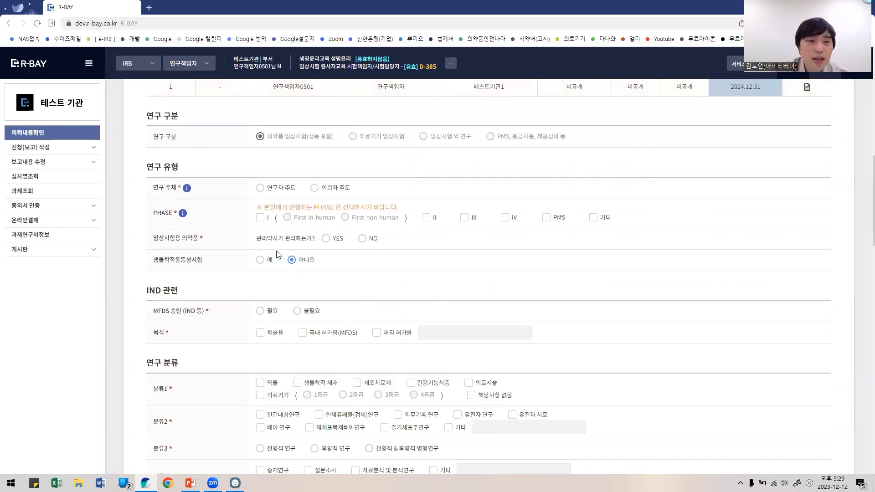
scroll(277, 254, down, 1)
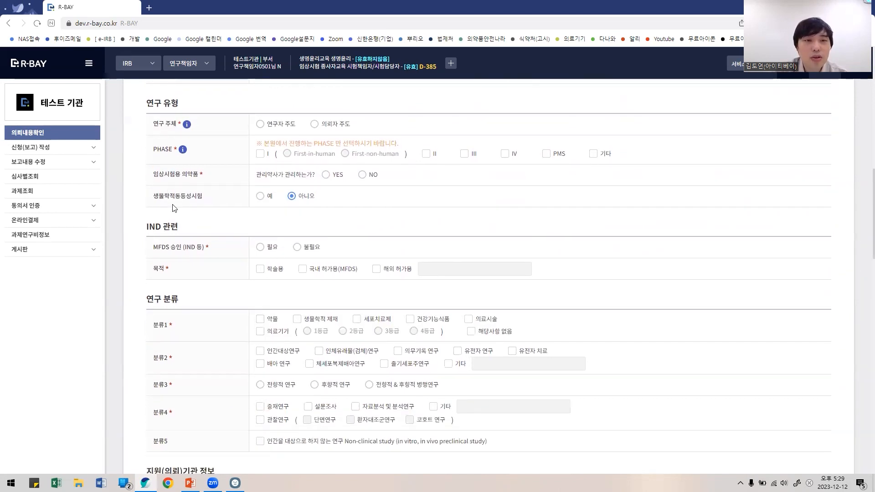
scroll(296, 234, down, 4)
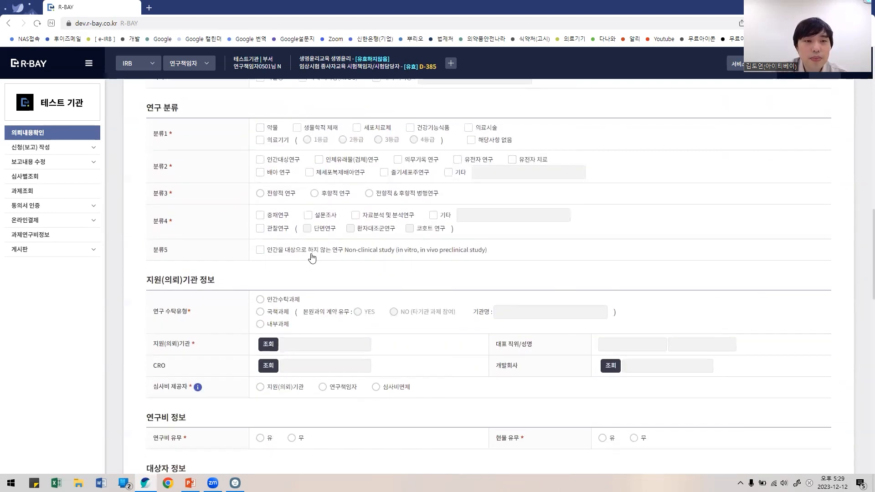
scroll(250, 250, up, 1)
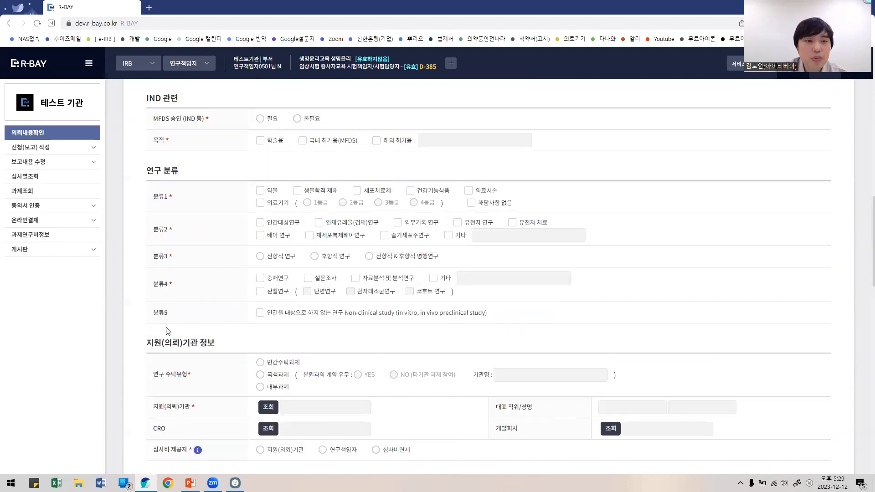
drag(155, 315, 172, 317)
click(259, 313)
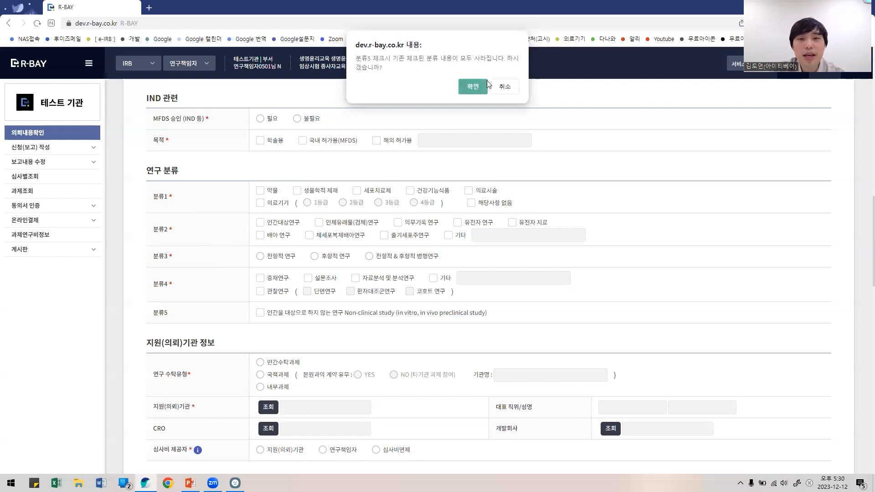
click(472, 86)
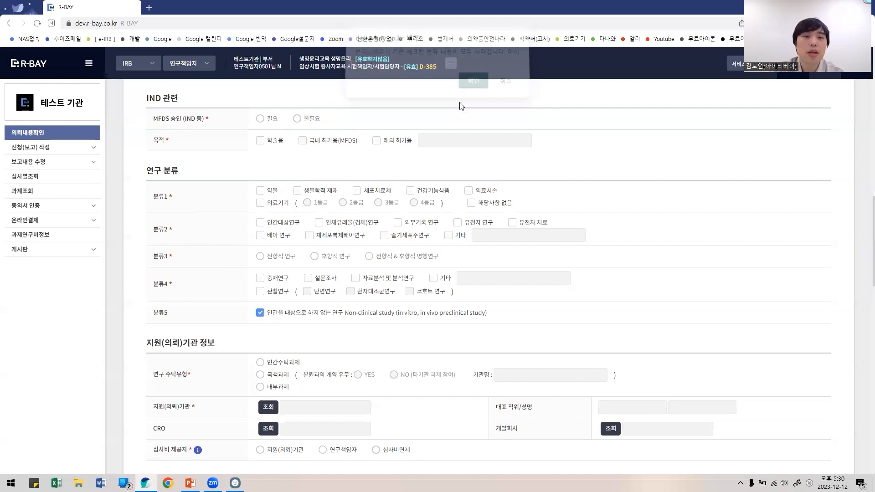
Step: Re-tick 분류5 to show cancelling the warning, then accept so 분류5 stays checked
click(268, 312)
click(267, 312)
click(507, 89)
click(262, 313)
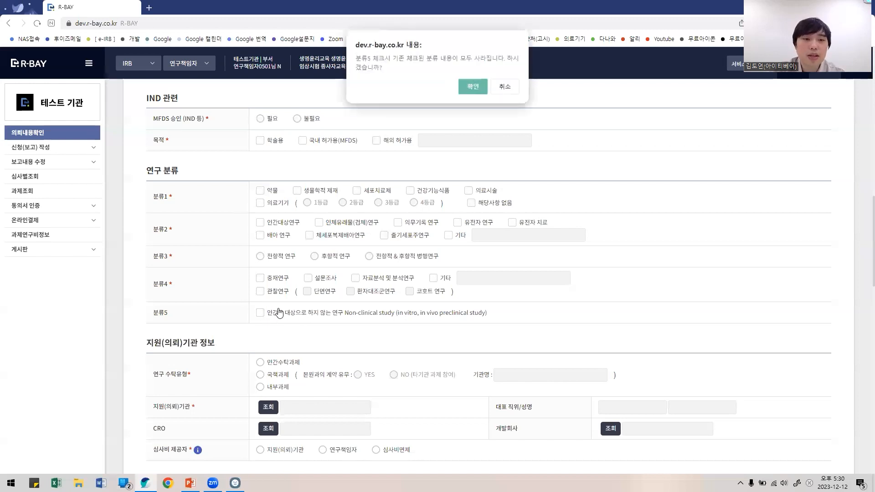
click(472, 86)
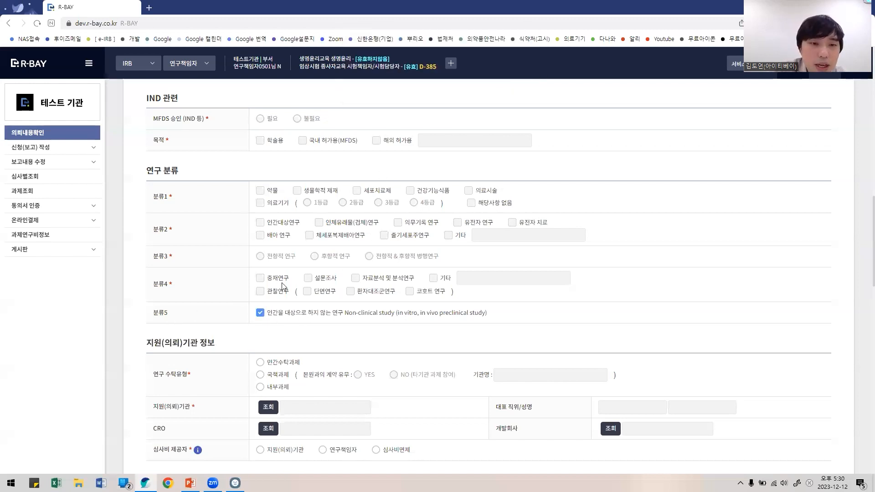
scroll(220, 314, up, 3)
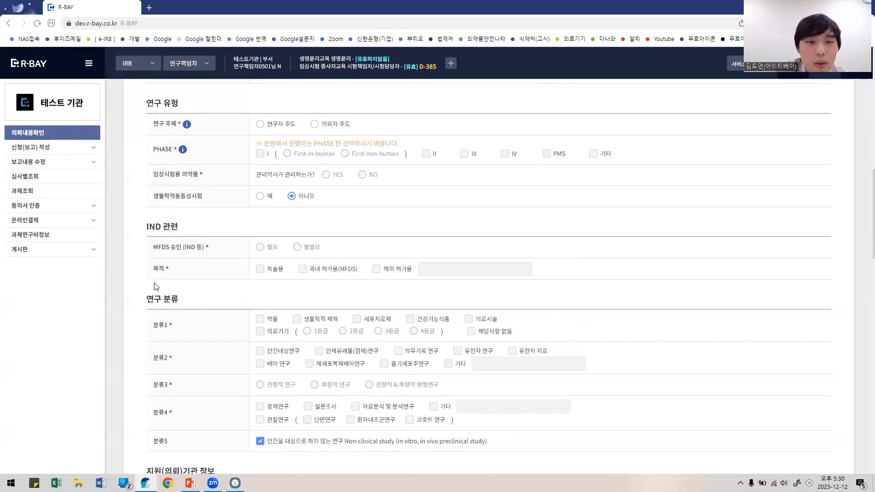
scroll(237, 307, down, 3)
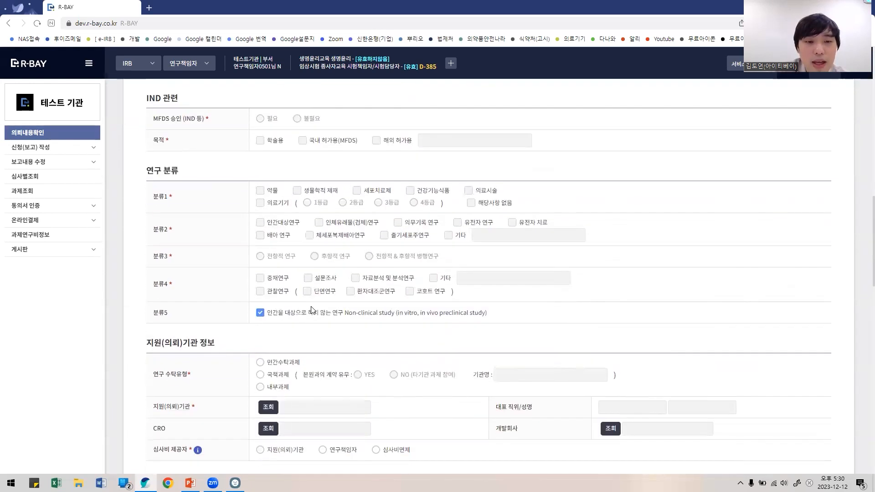
scroll(398, 359, down, 3)
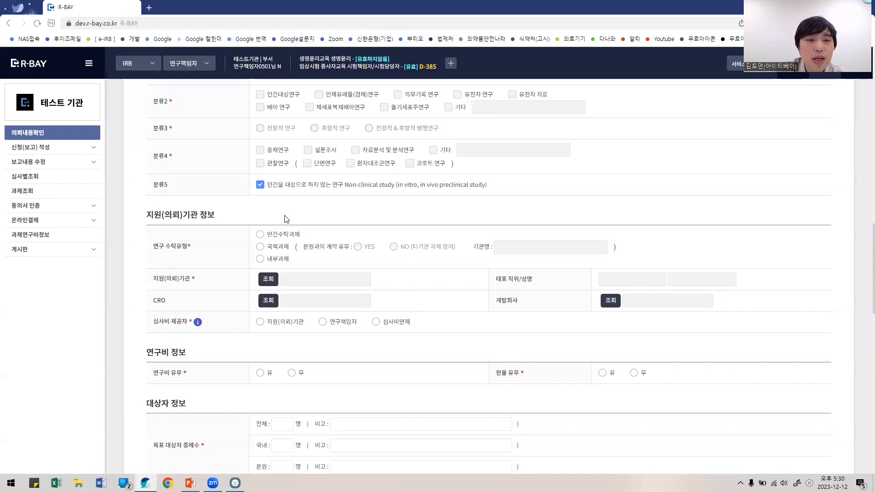
Step: Scroll back and highlight the checked 분류5 Non-clinical study line
scroll(286, 219, up, 2)
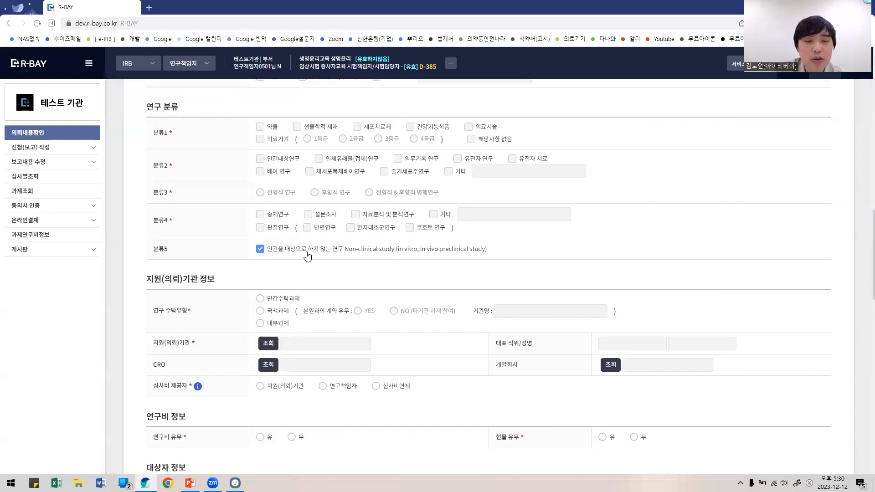
scroll(308, 255, up, 3)
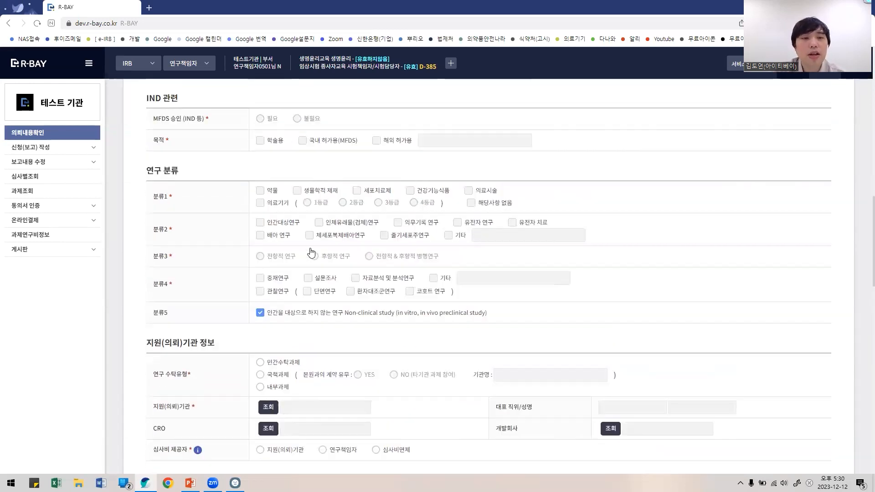
scroll(310, 251, down, 1)
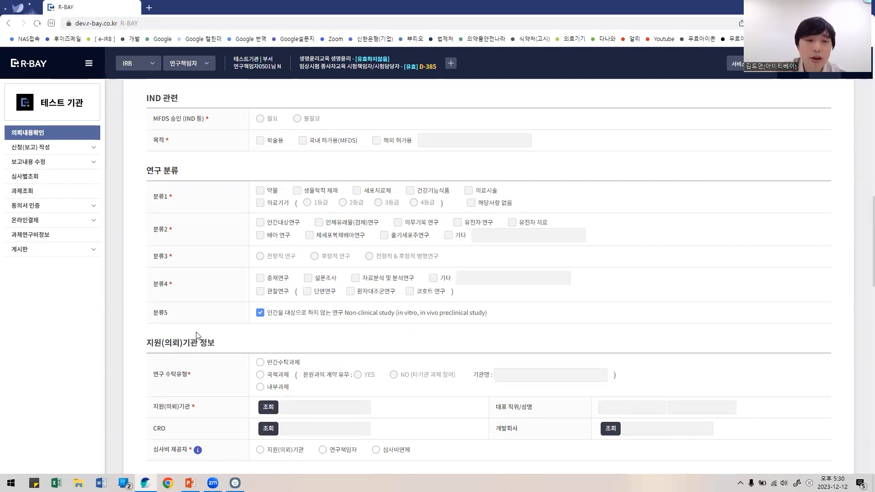
drag(159, 313, 496, 323)
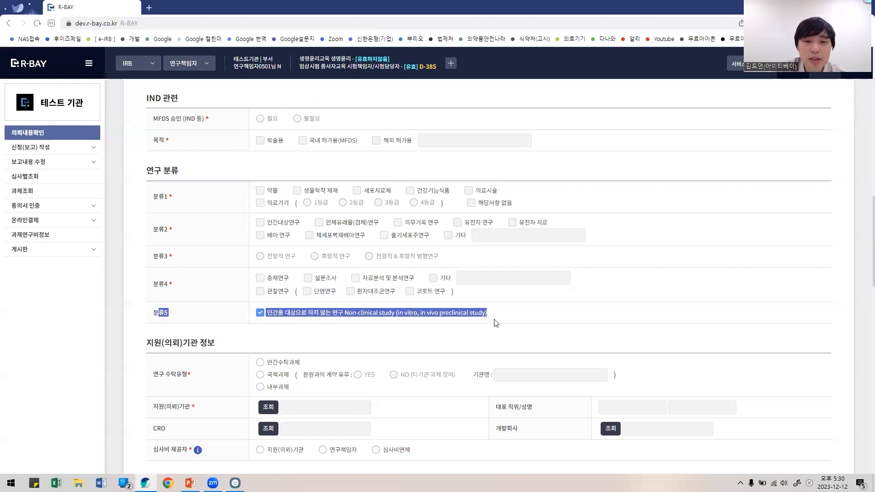
click(521, 318)
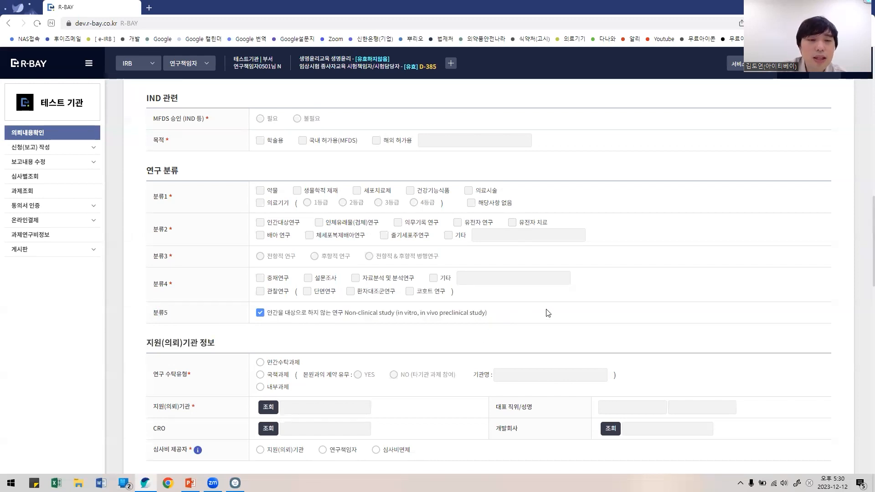
Step: Under 연구비 정보, set 현물 유무 to 무 and 연구비 유무 to 유, revealing funding fields
scroll(549, 311, down, 1)
scroll(549, 311, up, 1)
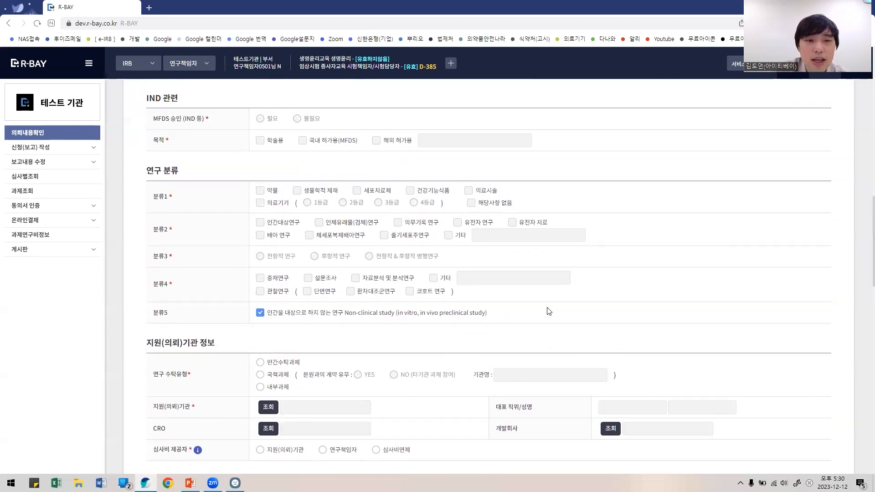
scroll(549, 312, up, 1)
scroll(549, 311, down, 1)
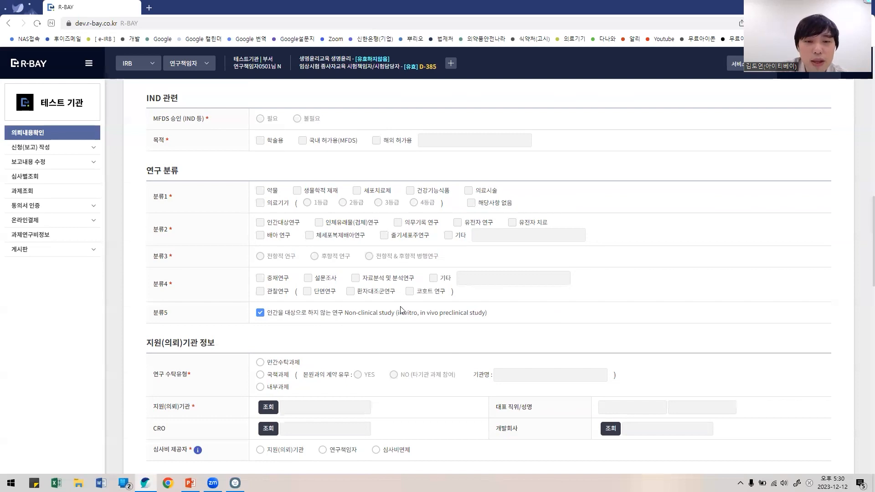
scroll(430, 315, down, 1)
scroll(433, 315, down, 1)
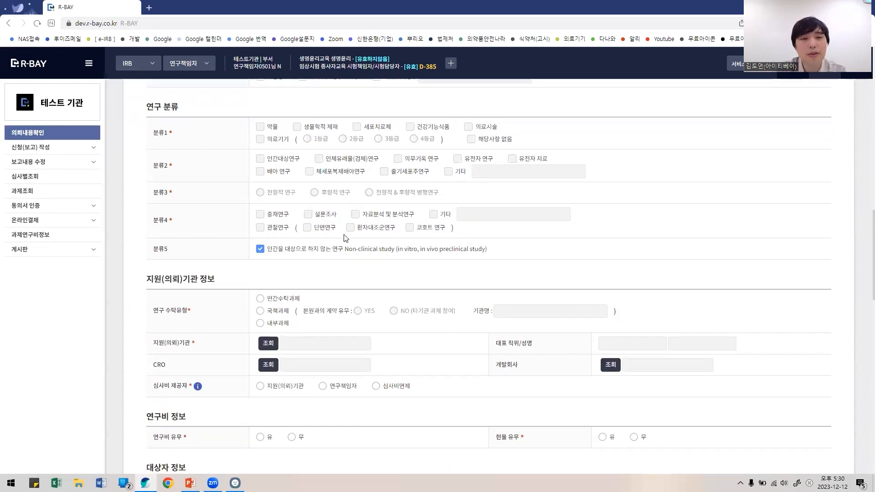
scroll(334, 295, down, 1)
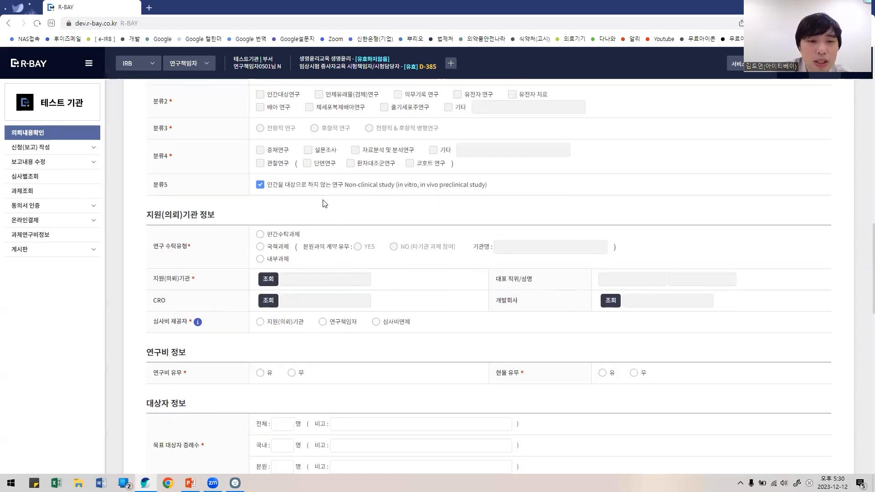
scroll(328, 243, down, 1)
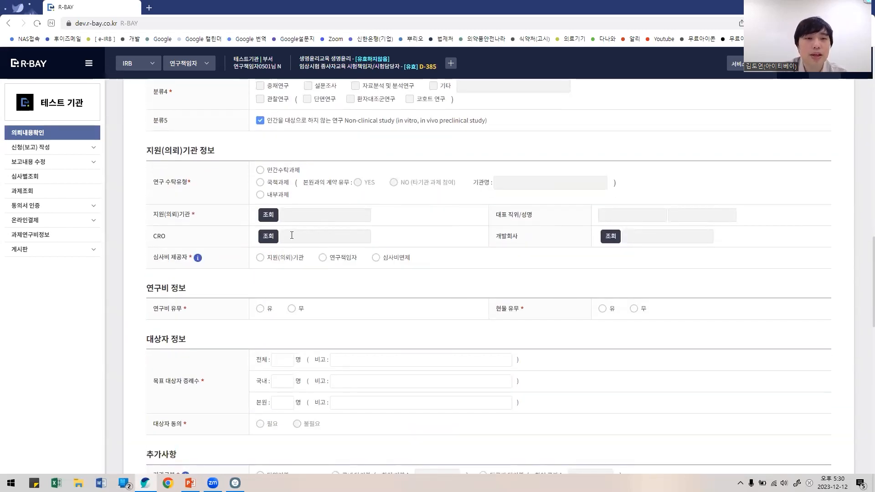
scroll(282, 263, down, 1)
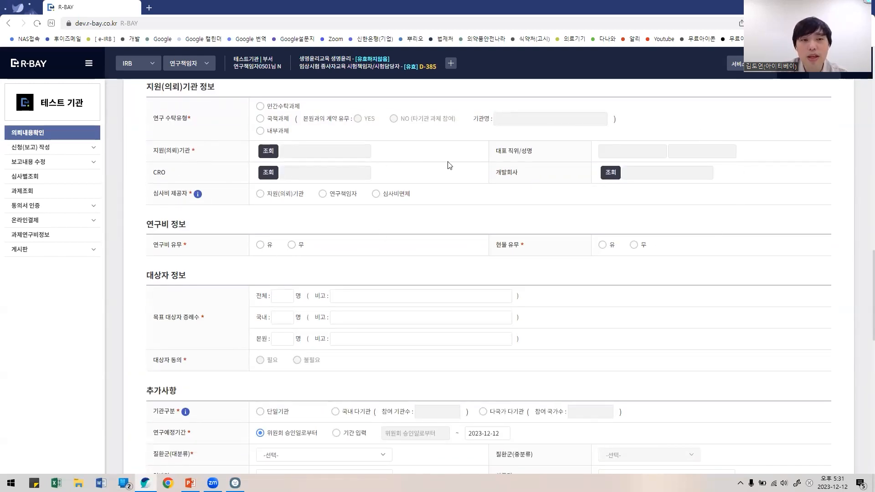
scroll(449, 165, down, 2)
click(299, 116)
click(633, 117)
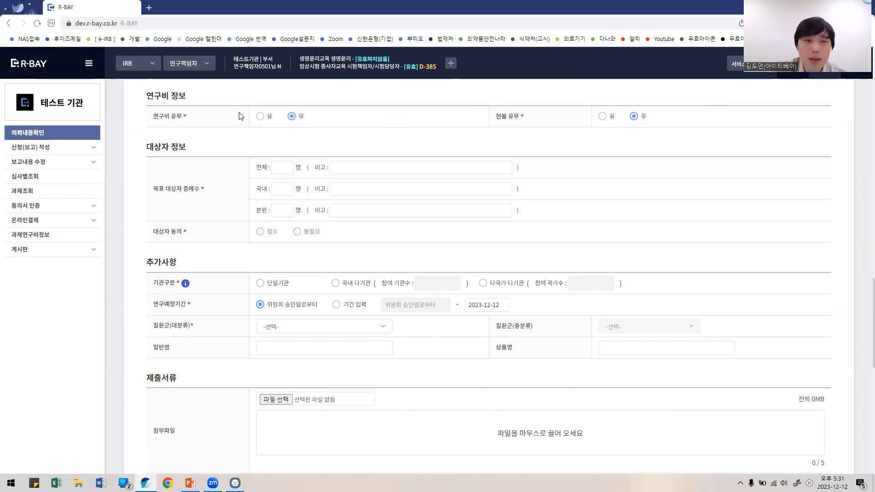
click(259, 117)
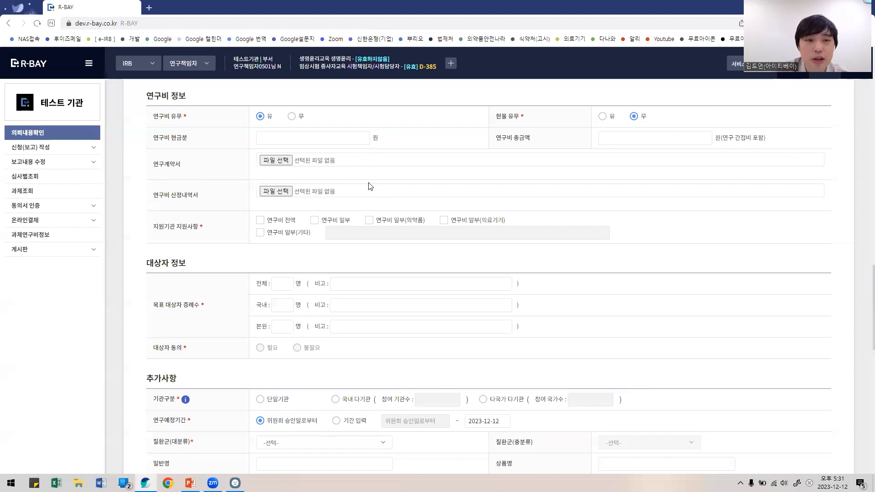
scroll(370, 186, down, 3)
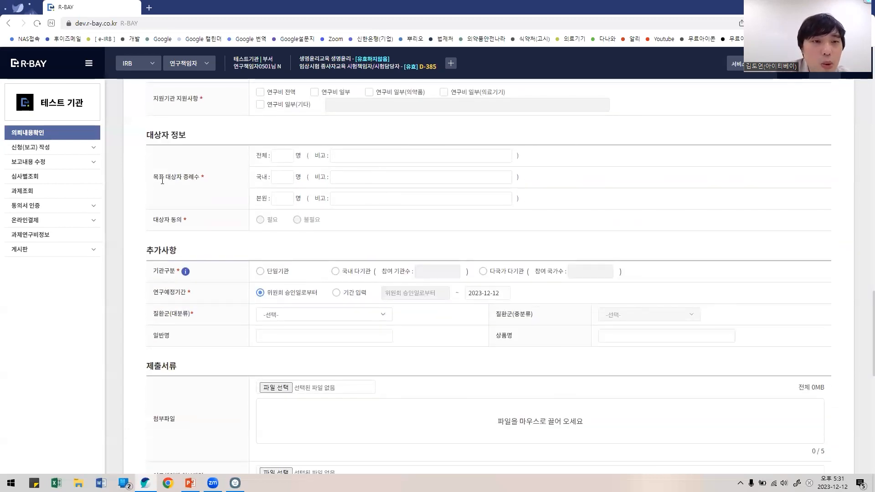
Step: Enter 10 as the total 목표 대상자 증례수 and type a test note in 비고
drag(159, 178, 188, 180)
click(277, 157)
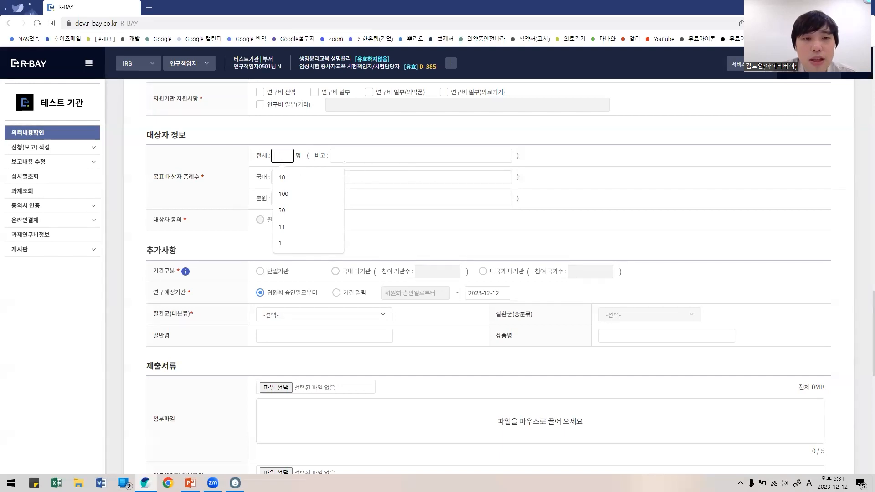
text(01)
text(10)
key(Tab)
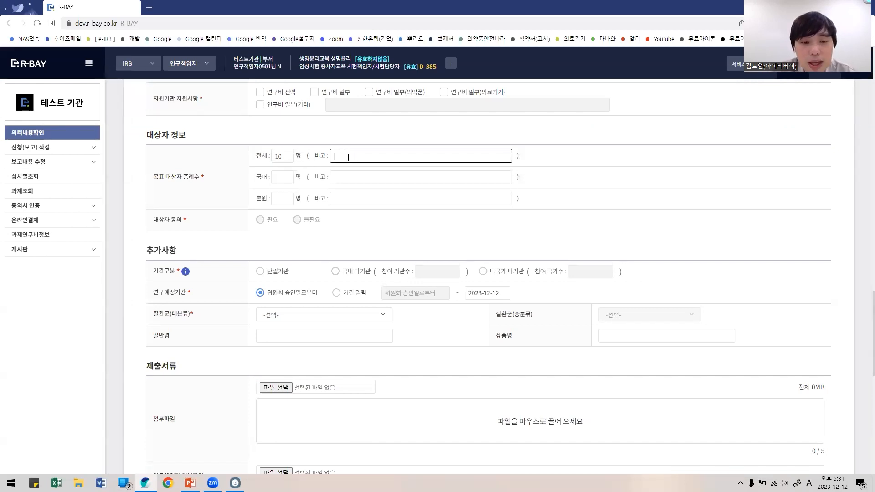
text(dsdssdsds)
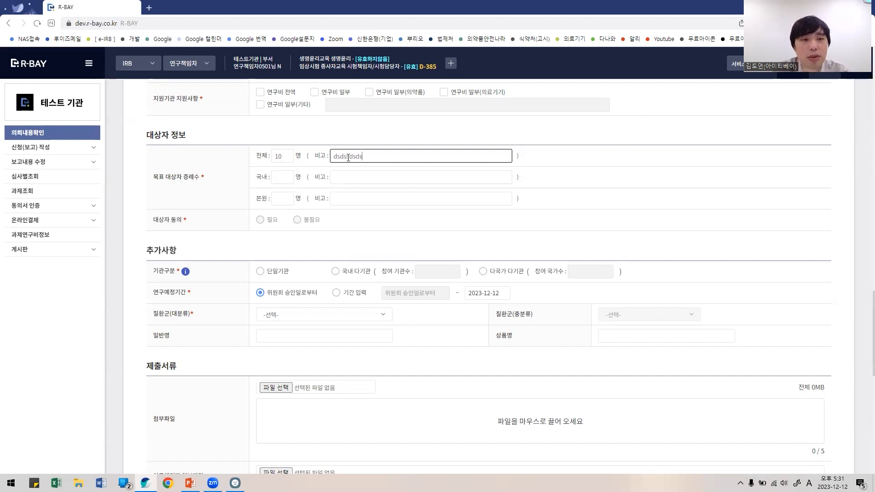
scroll(337, 319, down, 3)
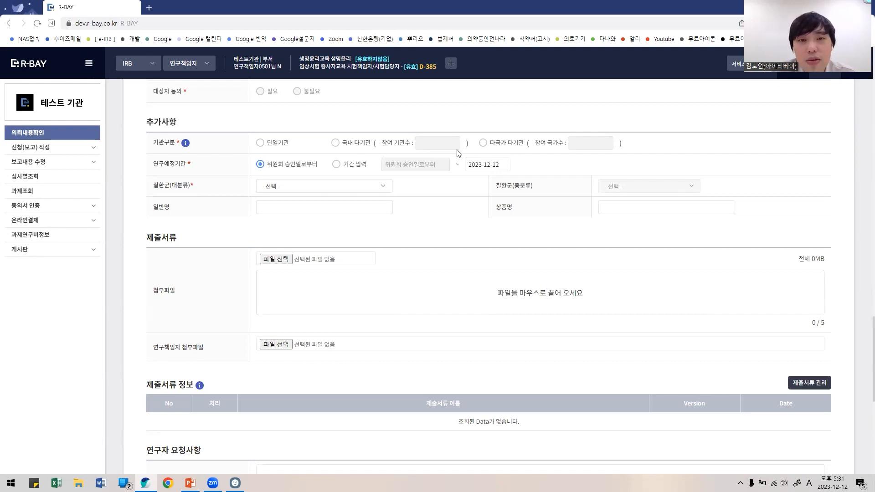
Step: Choose 다국가 다기관 with 1033 participating countries, leaving the end date unchanged
click(482, 143)
click(577, 143)
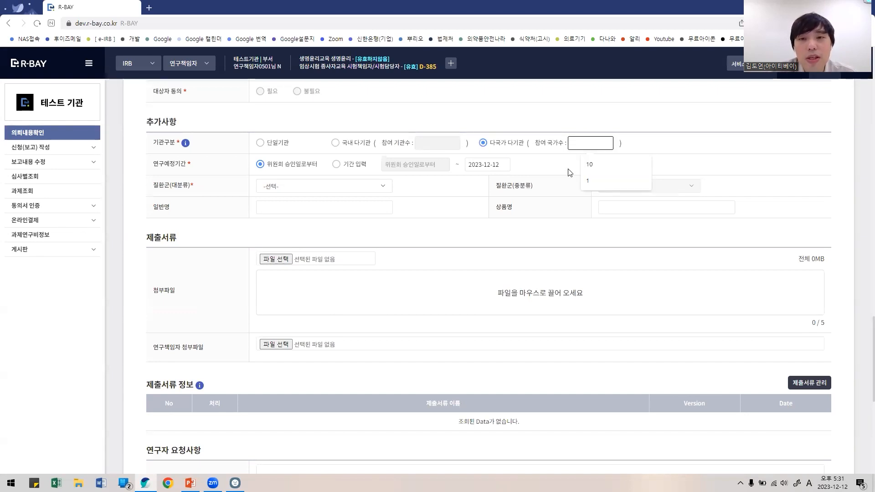
click(594, 163)
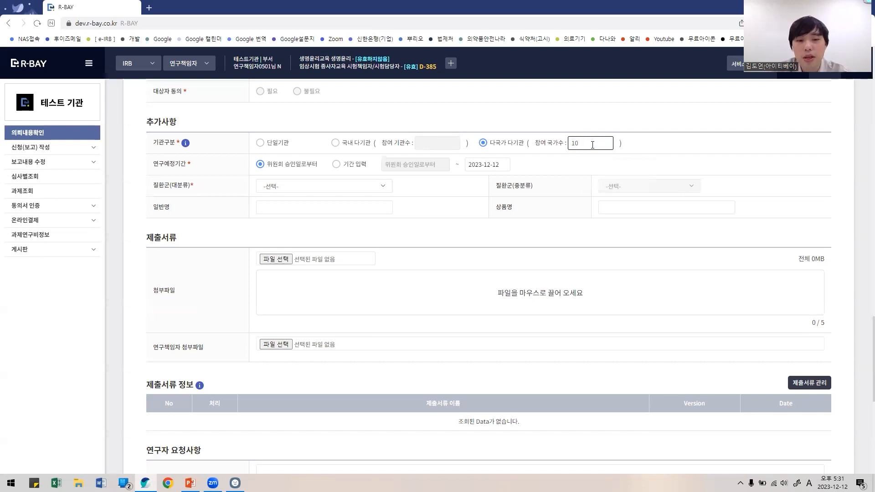
text(33)
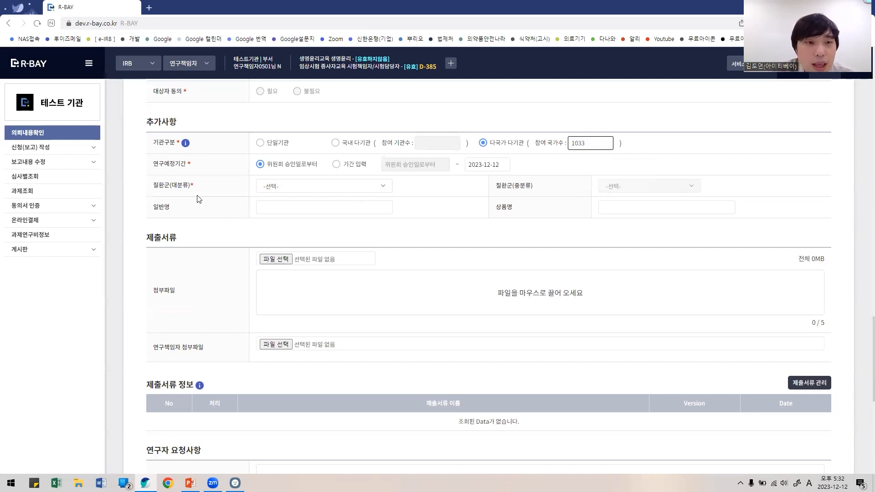
click(495, 165)
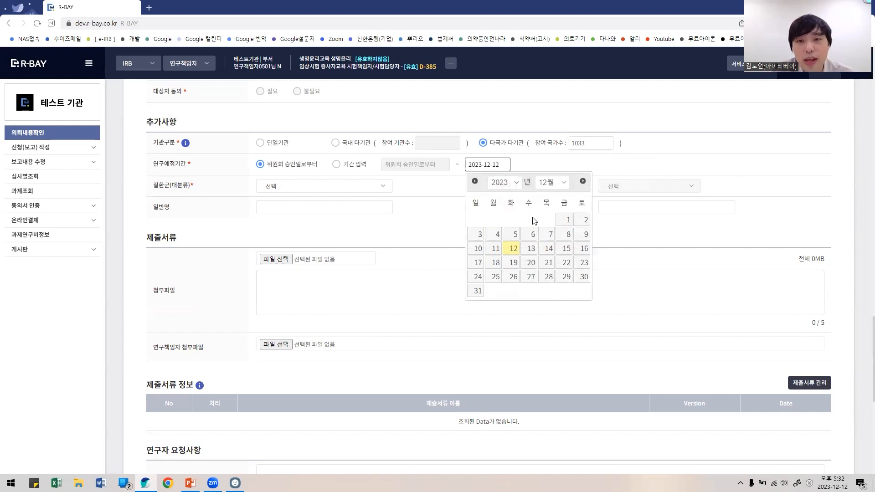
click(444, 200)
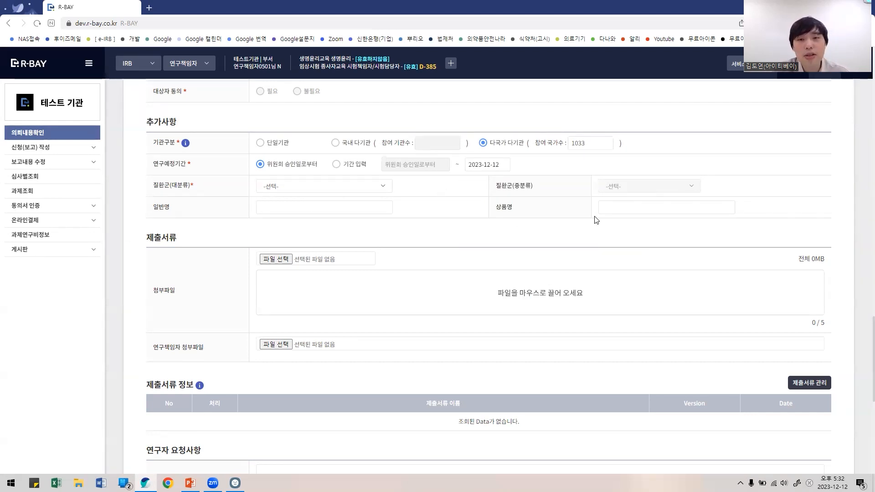
scroll(523, 222, down, 3)
scroll(522, 222, up, 2)
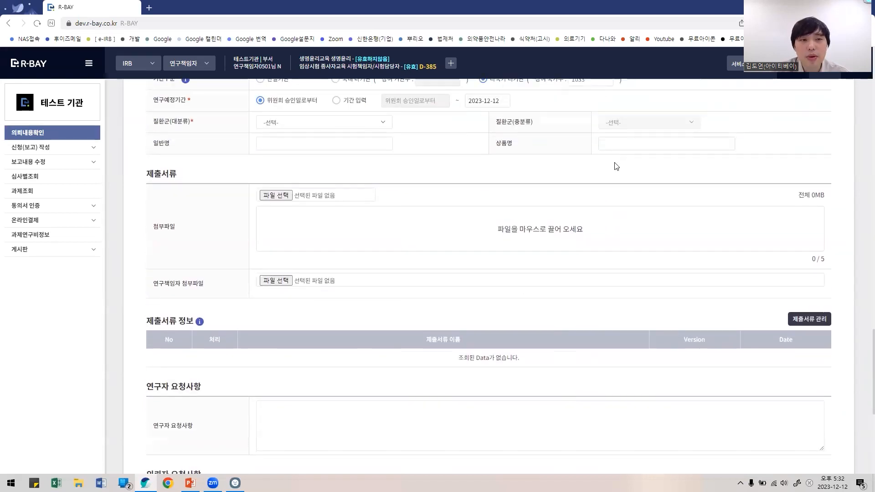
double_click(735, 10)
Step: Minimize the presentation and place the attachment test folder beside the application form's drop area
click(734, 35)
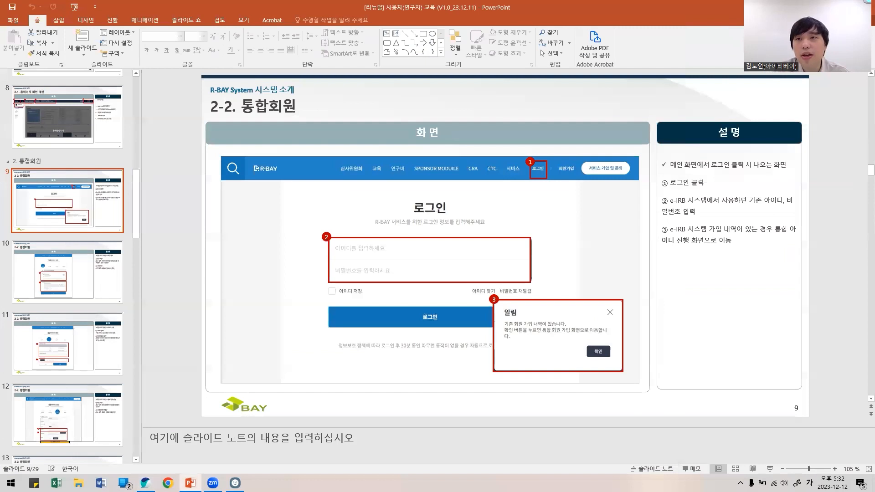
click(848, 7)
click(753, 119)
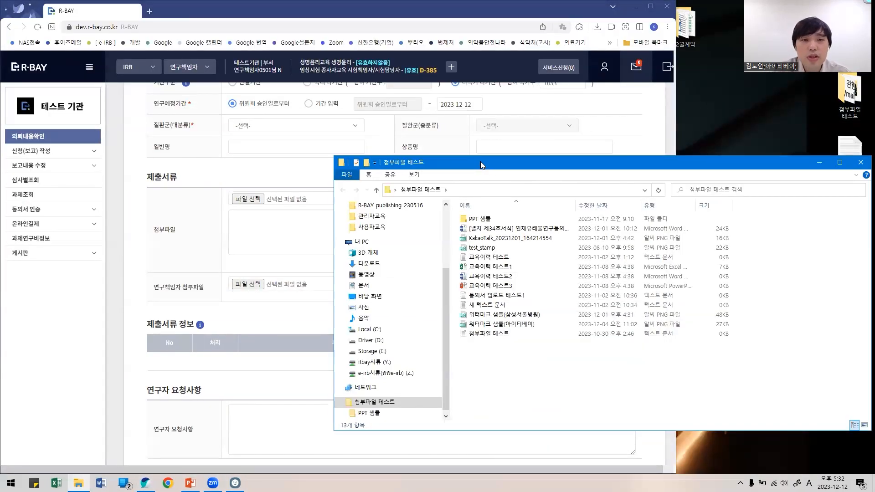
drag(481, 161, 673, 132)
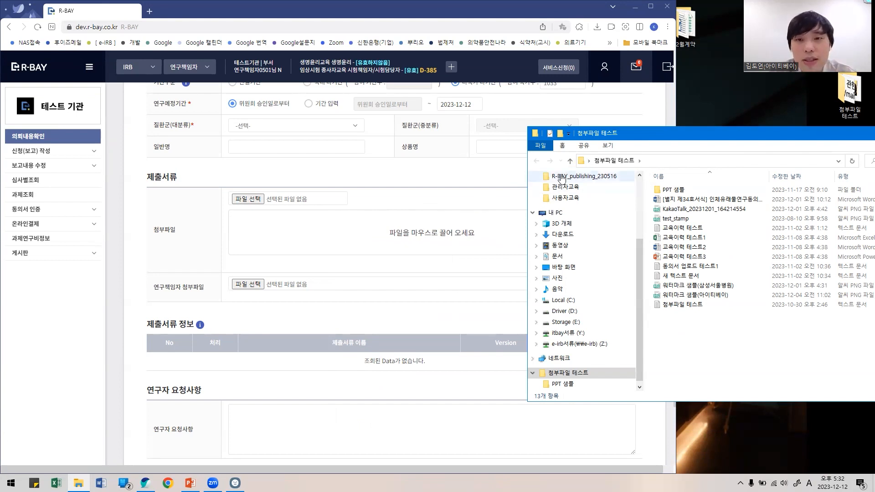
drag(646, 131, 688, 97)
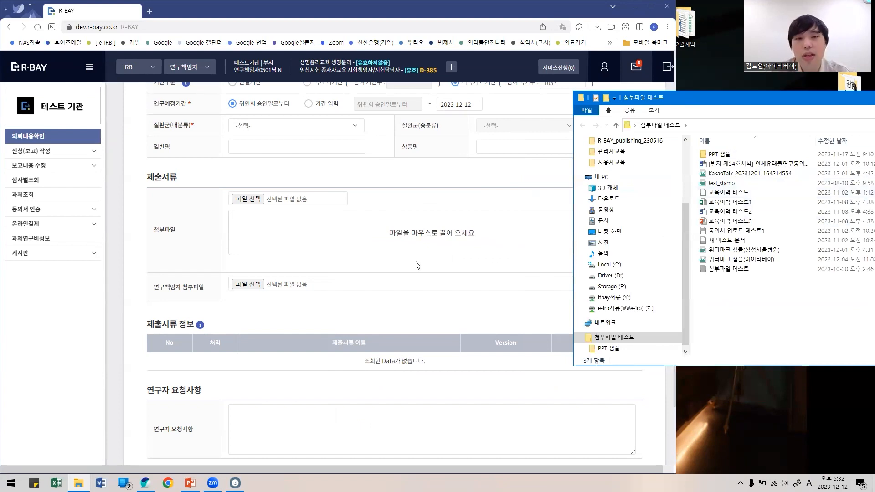
click(315, 306)
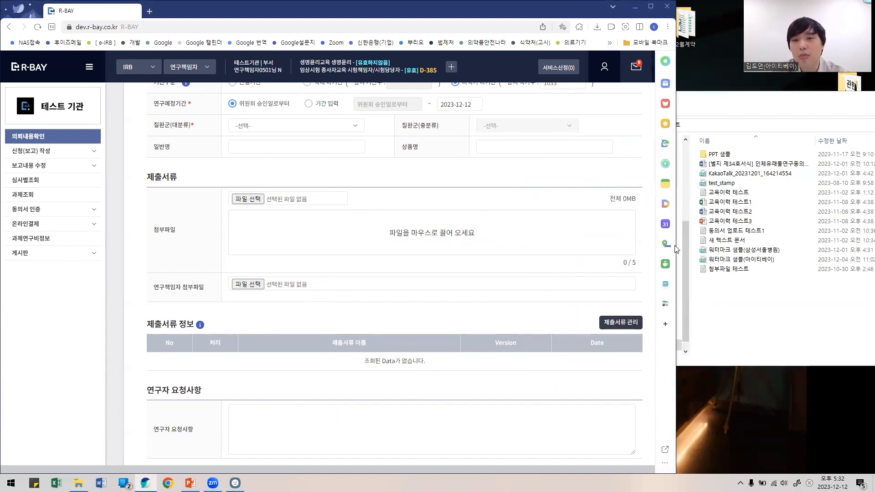
click(751, 282)
Step: Drag 교육이력 테스트 through 교육이력 테스트3 into the 첨부파일 drop zone and maximize the browser
click(757, 192)
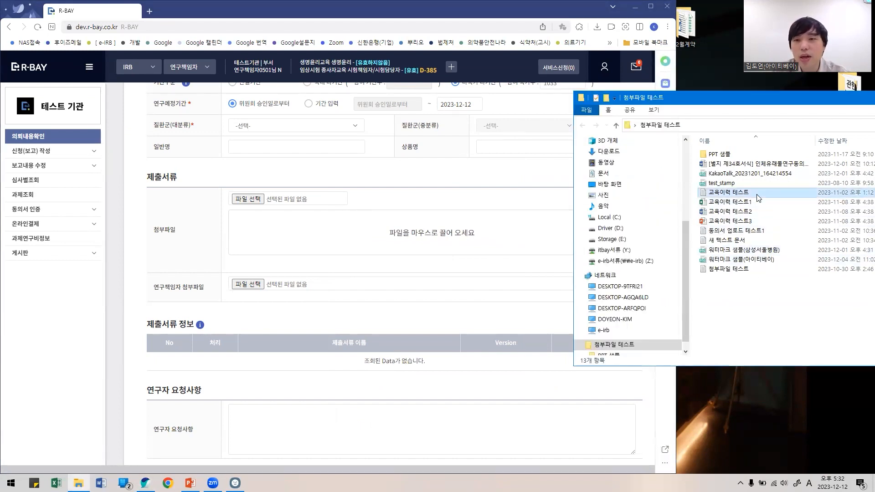
shift+click(763, 217)
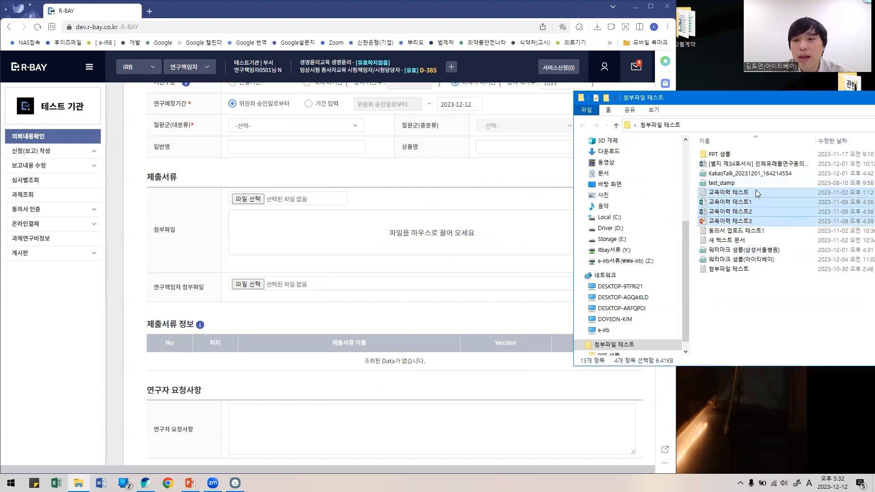
drag(755, 190, 430, 239)
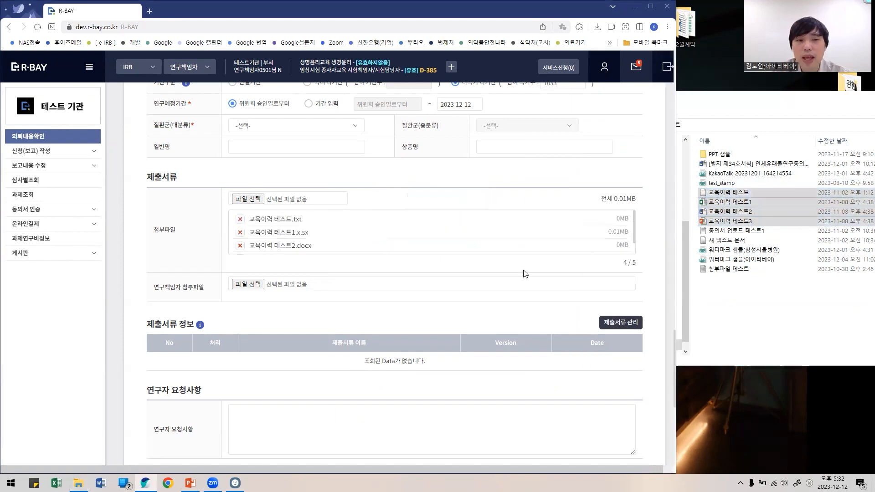
double_click(194, 14)
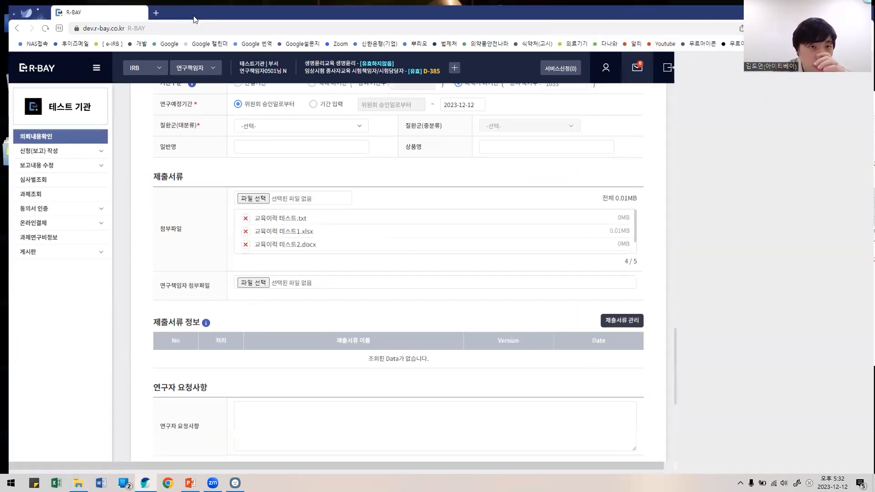
Step: In 제출서류 관리, tick 임상시험계획서, 계획서 요약 and 증례기록서 (CRF) and register the checked documents
scroll(266, 282, down, 1)
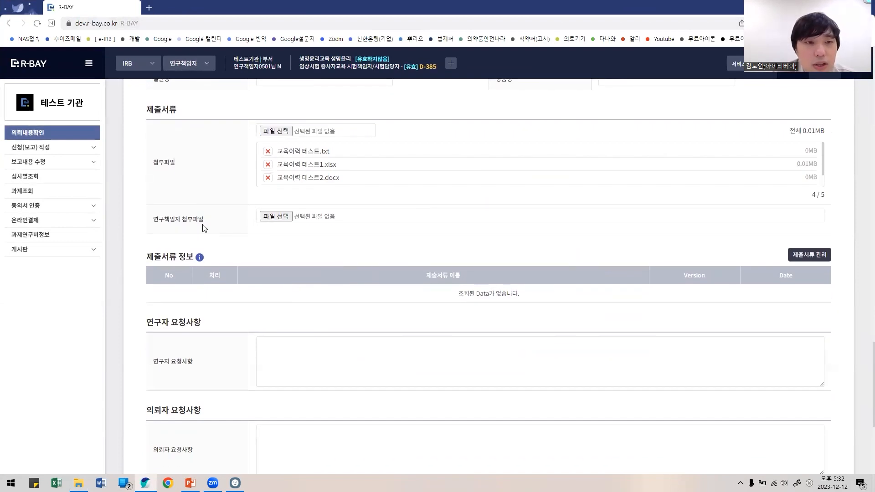
scroll(351, 229, down, 3)
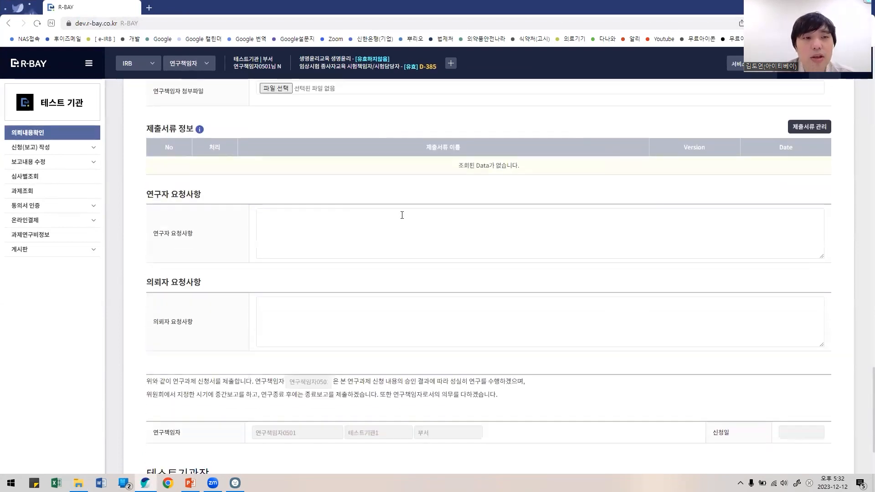
click(808, 126)
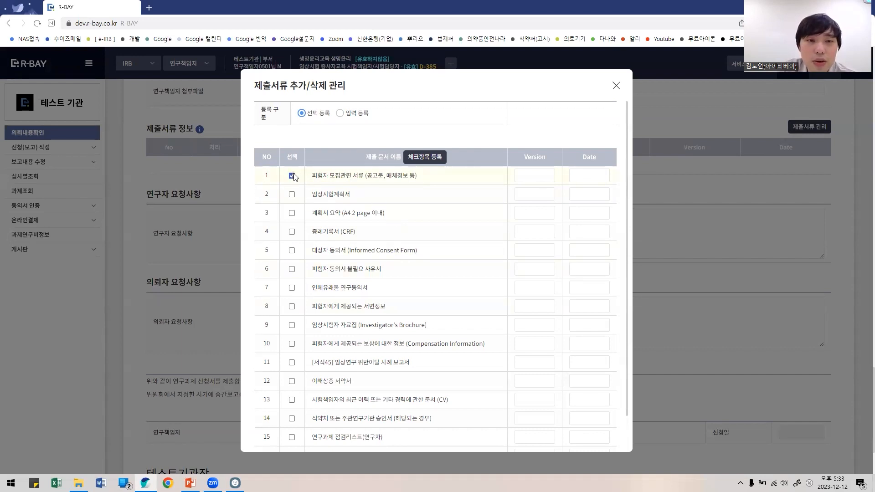
click(292, 194)
click(291, 213)
click(292, 232)
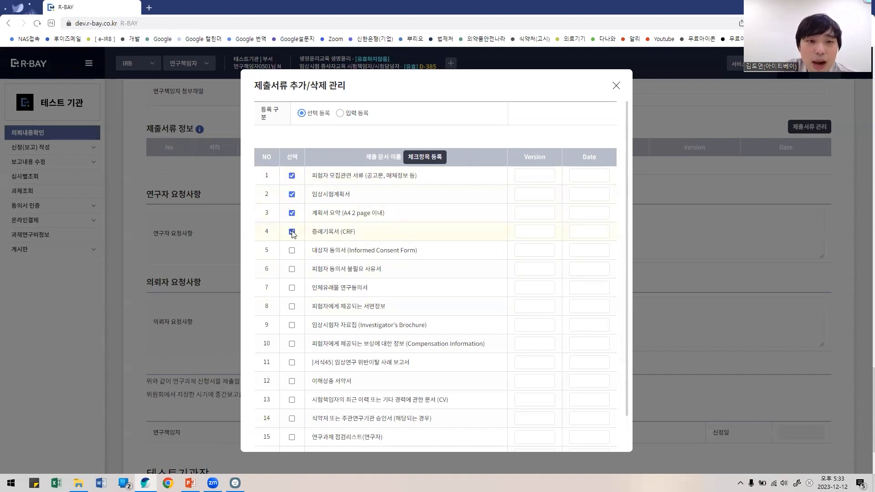
click(427, 159)
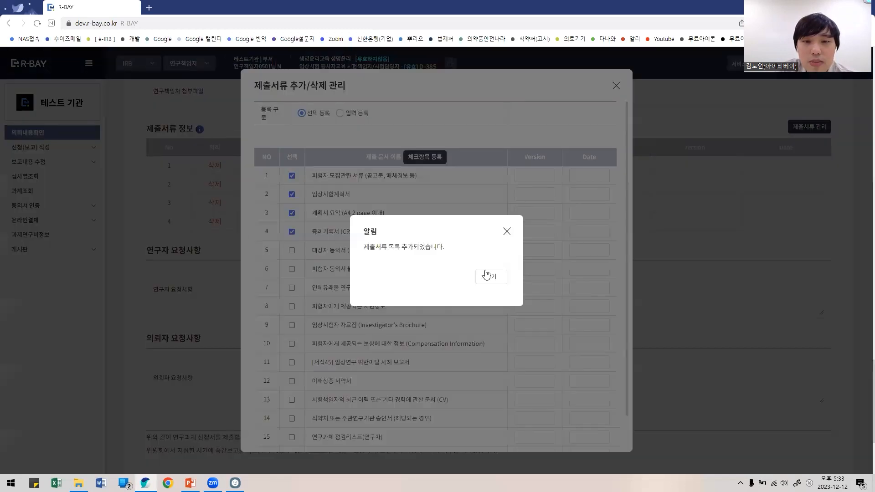
click(488, 275)
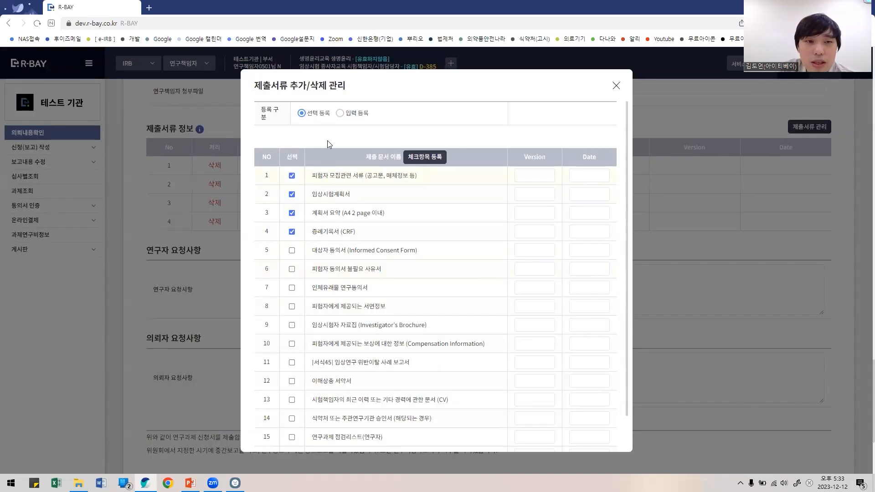
Step: Manually register a 수동입력 document with Version 1 and Date 1, then close the dialog
scroll(482, 277, down, 2)
scroll(402, 224, up, 2)
click(347, 114)
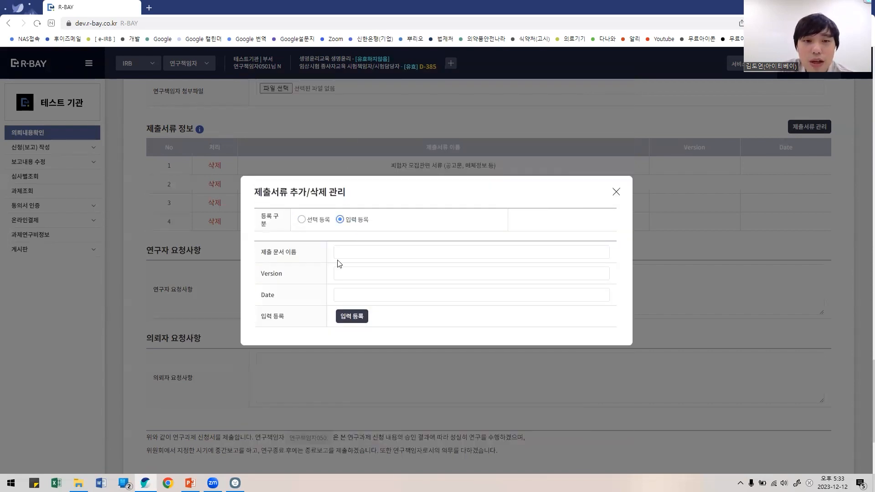
click(351, 250)
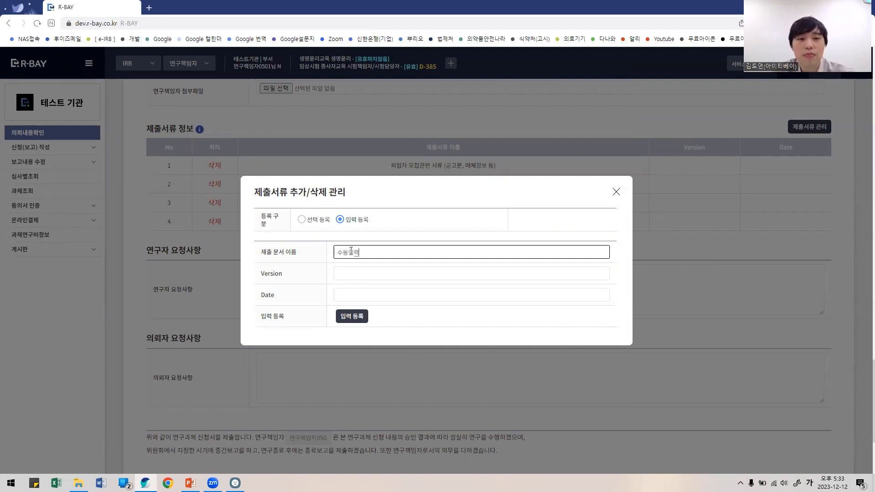
key(Tab)
text(1)
key(Tab)
text(1)
click(352, 317)
click(474, 275)
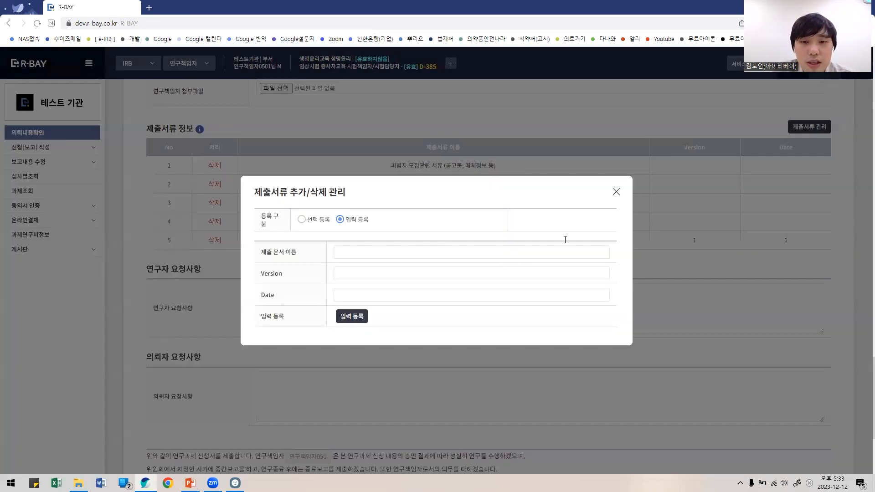
click(615, 192)
scroll(403, 230, down, 3)
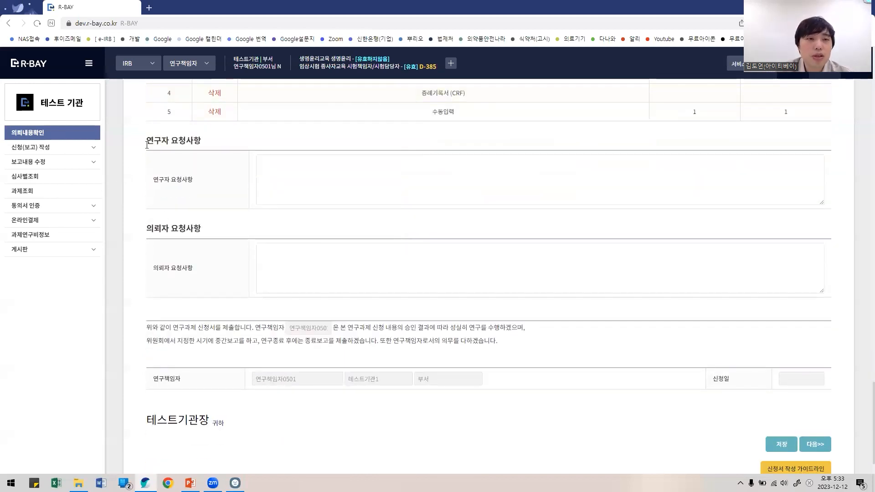
drag(147, 144, 243, 142)
drag(136, 232, 287, 226)
click(319, 187)
click(335, 256)
click(349, 192)
click(349, 260)
scroll(722, 434, down, 2)
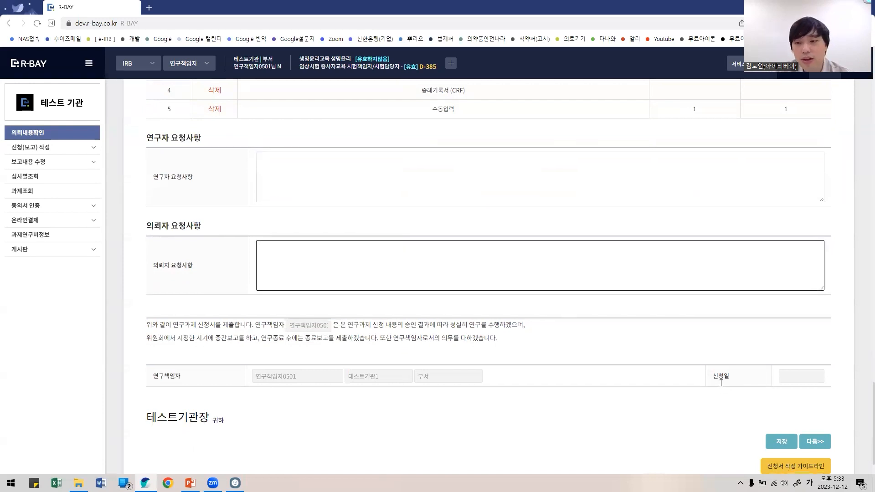
click(788, 426)
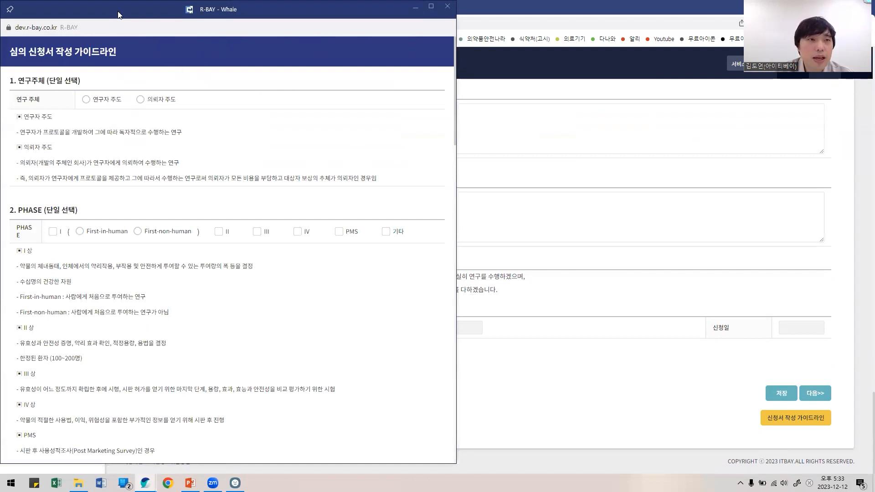
drag(117, 14, 211, 14)
scroll(289, 263, down, 12)
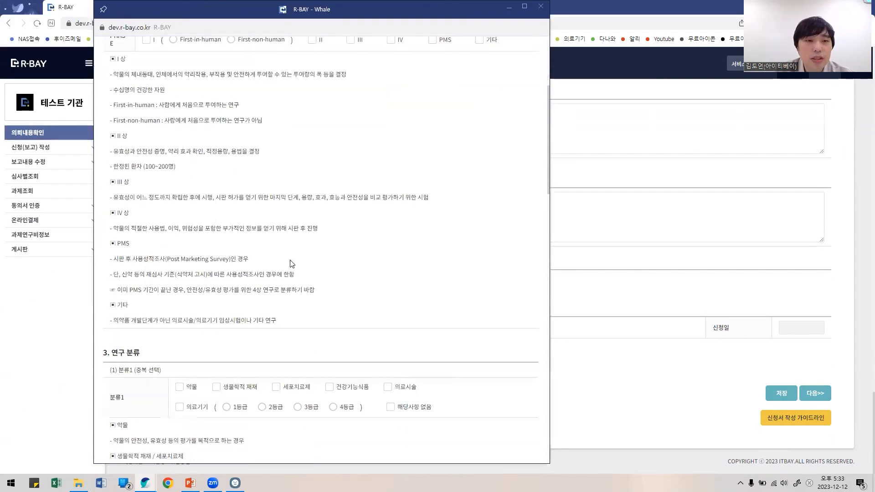
scroll(377, 224, down, 2)
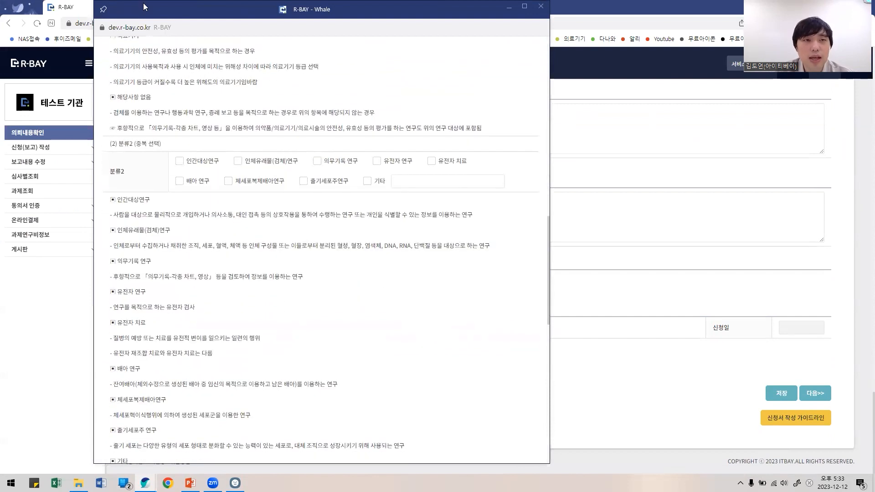
drag(148, 8, 108, 119)
click(509, 122)
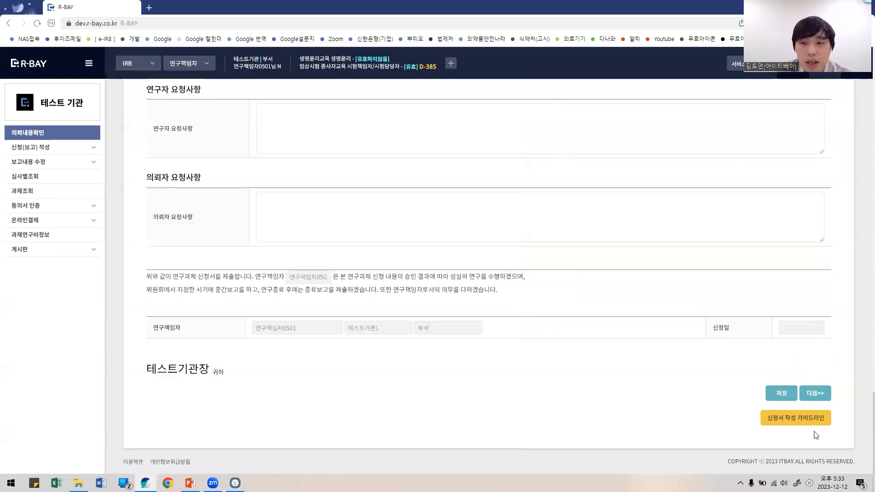
Step: Try continuing with 다음>> and dismiss the missing 과제명 alert
scroll(765, 407, up, 8)
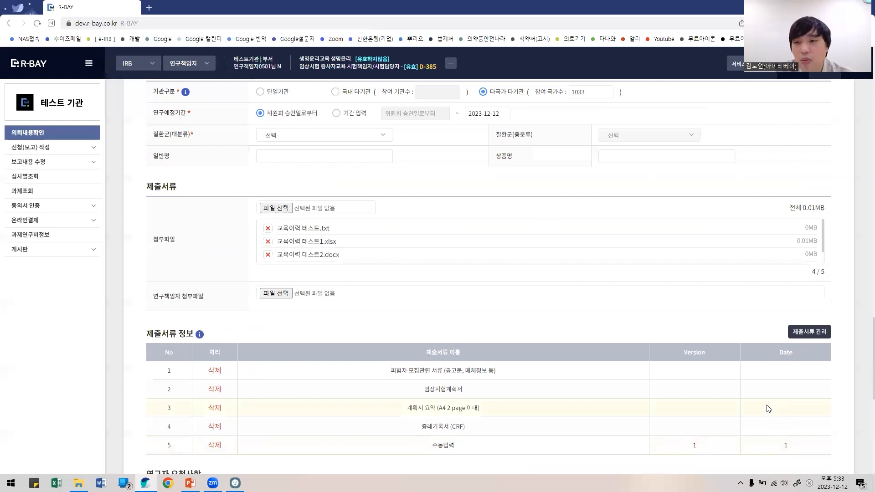
scroll(400, 414, up, 10)
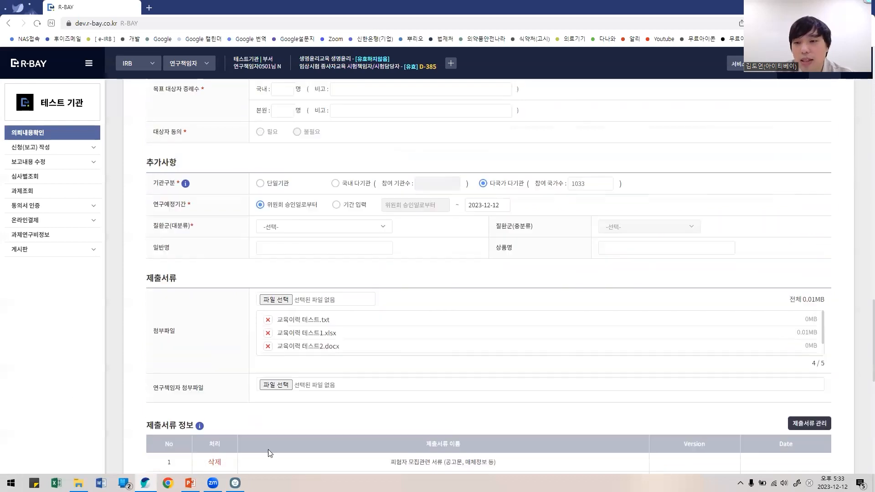
scroll(400, 415, up, 15)
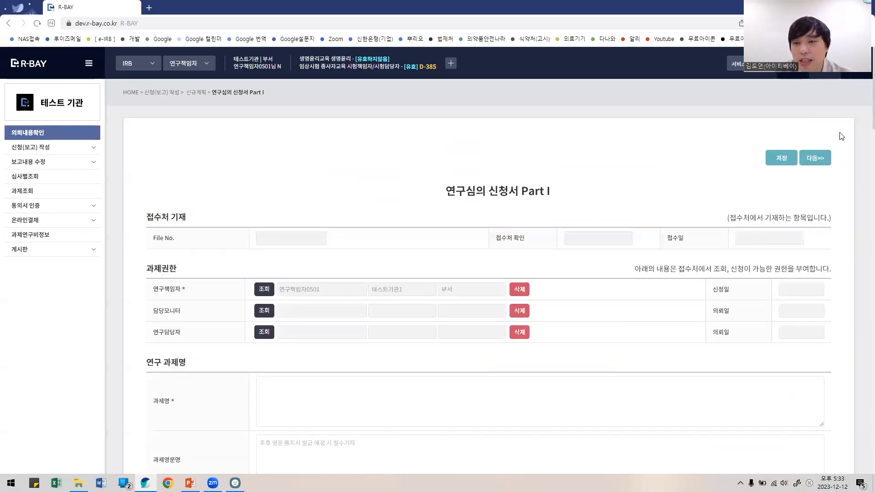
scroll(741, 208, down, 20)
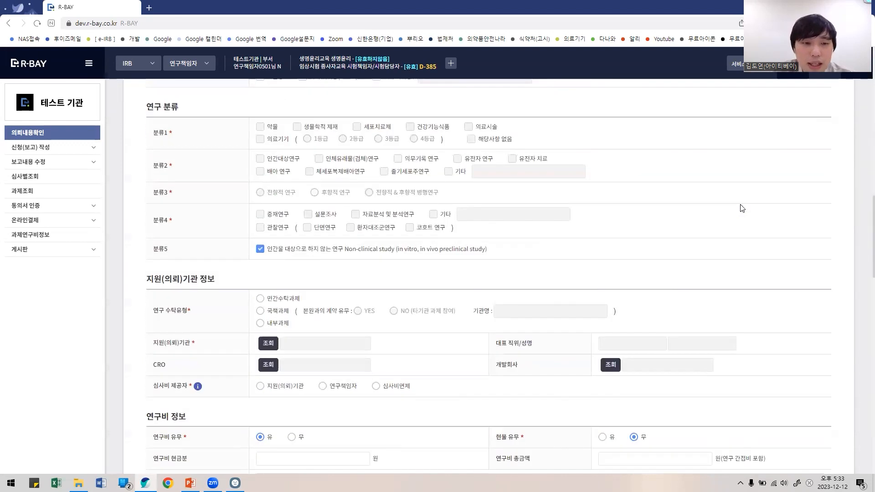
scroll(741, 209, down, 4)
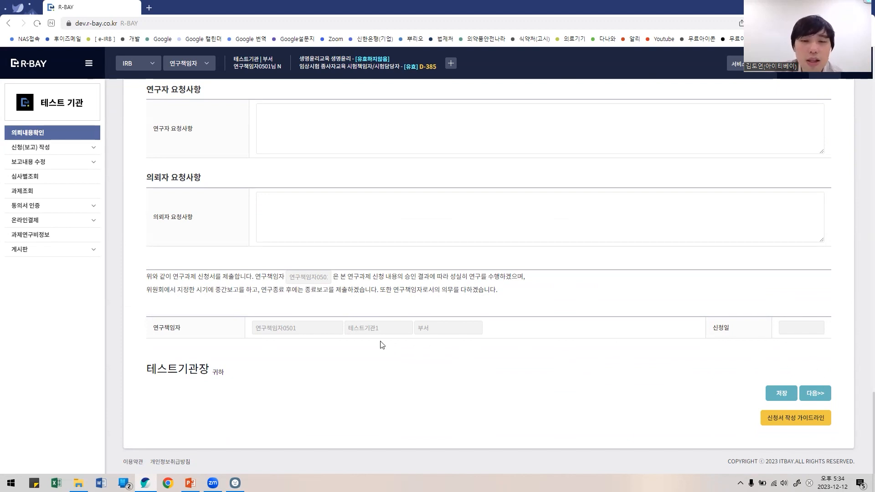
scroll(582, 390, up, 3)
scroll(582, 391, down, 3)
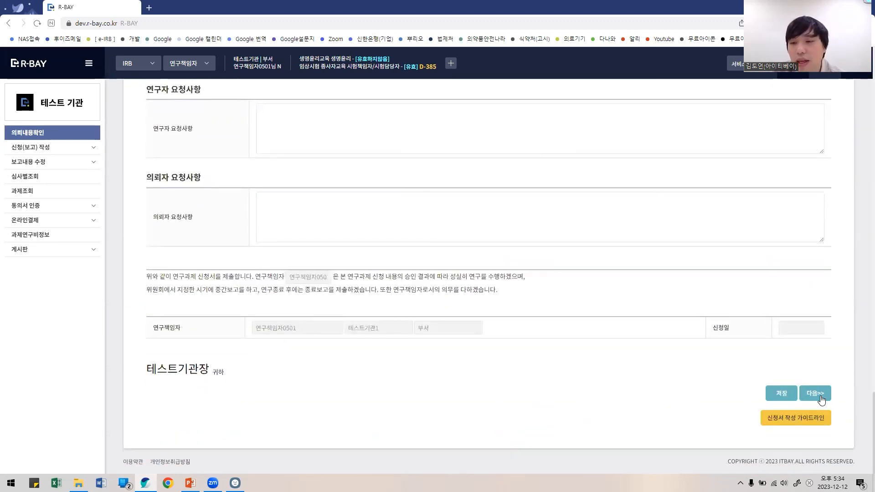
scroll(533, 388, up, 1)
scroll(536, 387, down, 1)
click(815, 394)
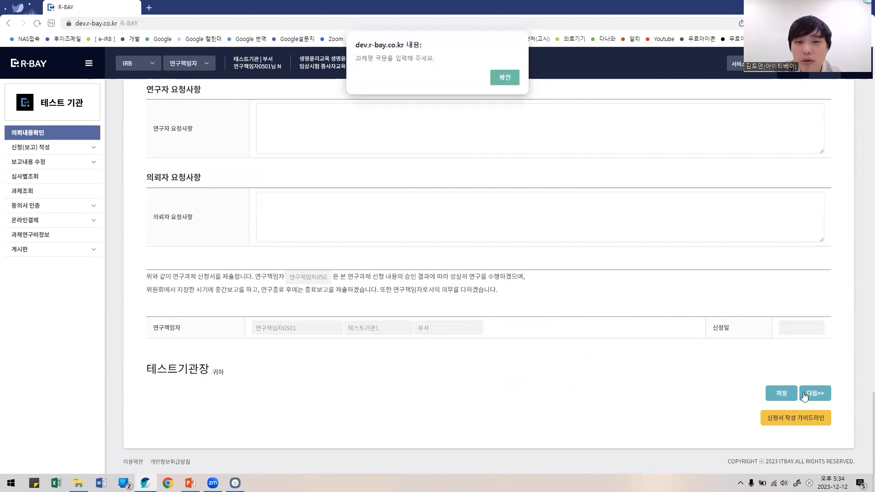
click(499, 72)
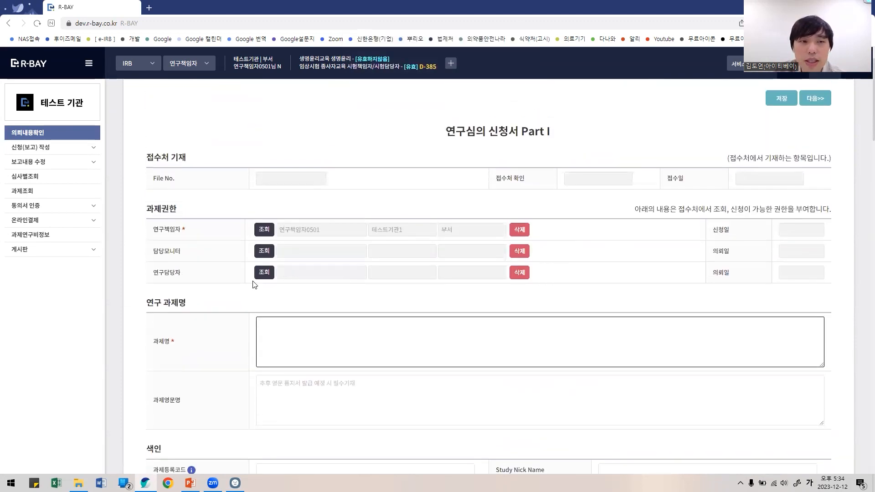
Step: Open 변경보고 under 신청(보고) 작성 to list studies eligible for change reports
scroll(366, 272, down, 3)
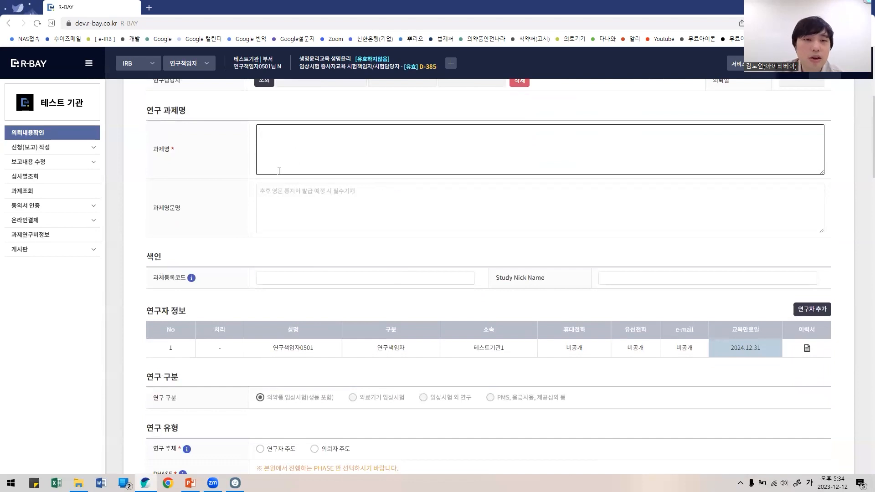
scroll(578, 219, up, 5)
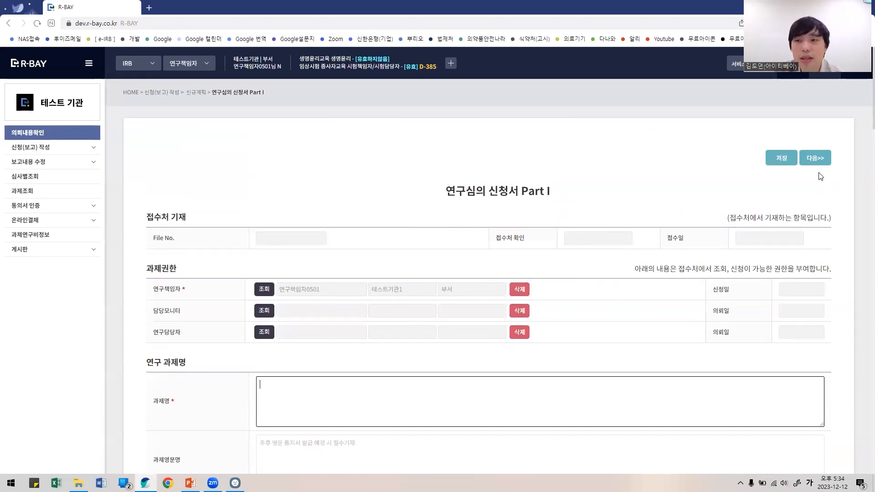
scroll(658, 254, down, 2)
scroll(657, 254, down, 14)
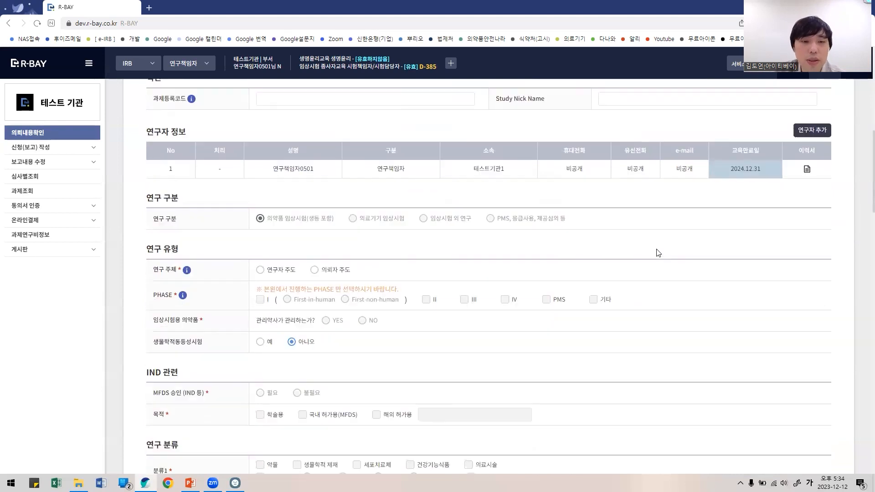
scroll(658, 255, down, 16)
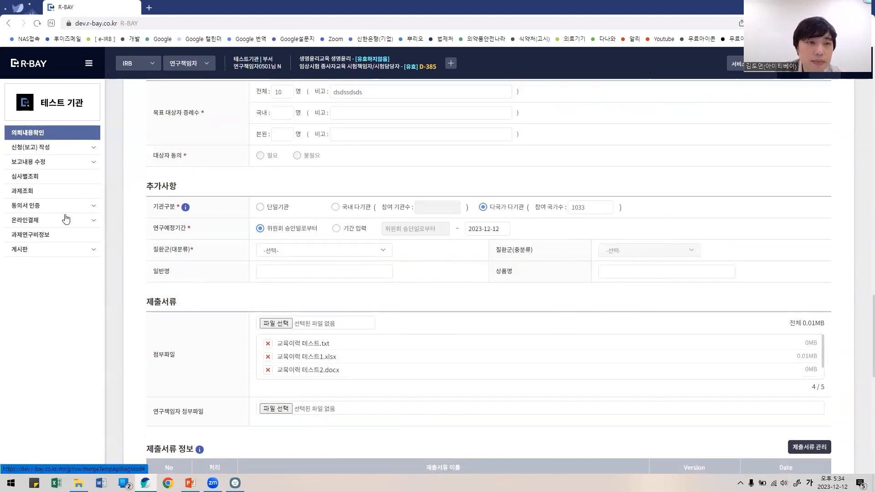
click(63, 148)
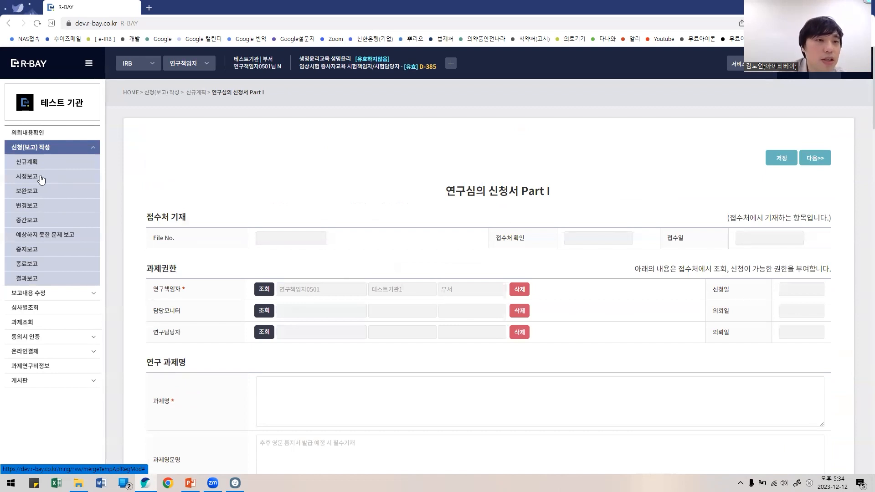
click(39, 205)
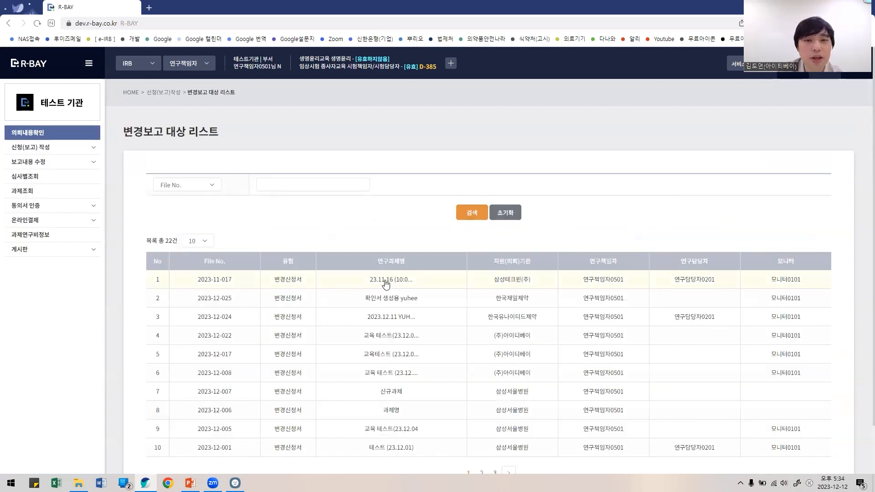
Step: Open the first study's change report and preview the protocol change entry form
click(386, 282)
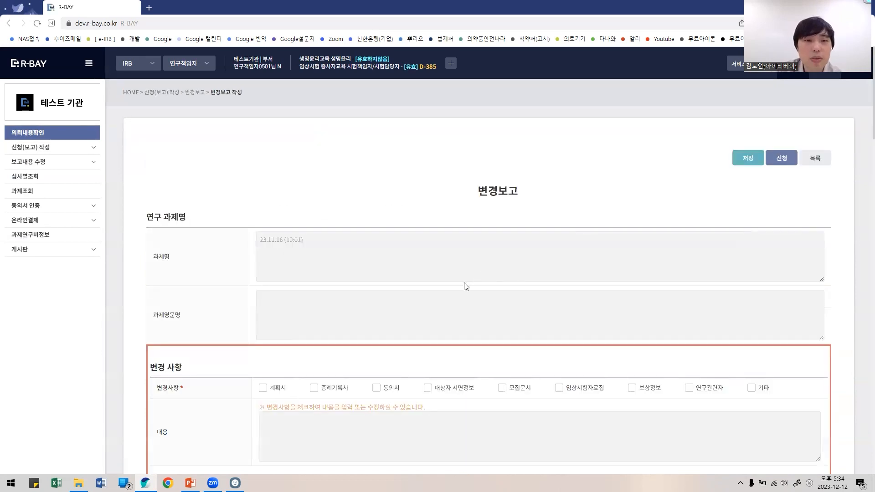
scroll(464, 286, down, 4)
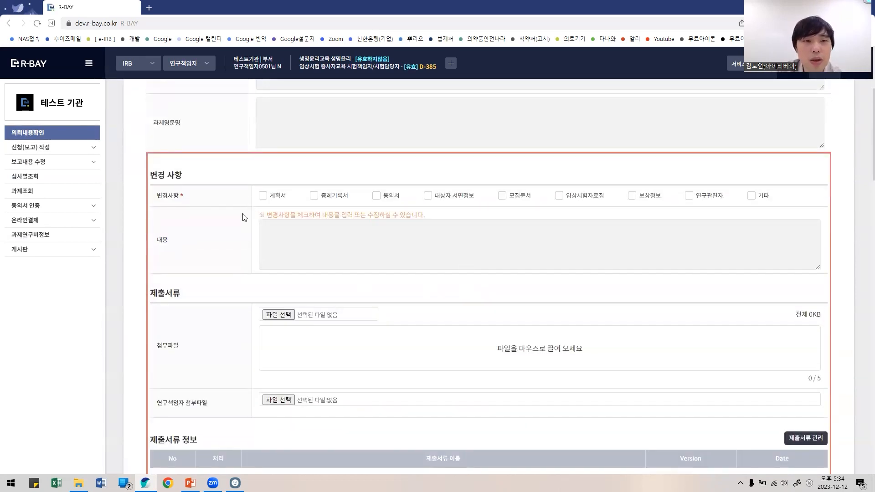
click(263, 196)
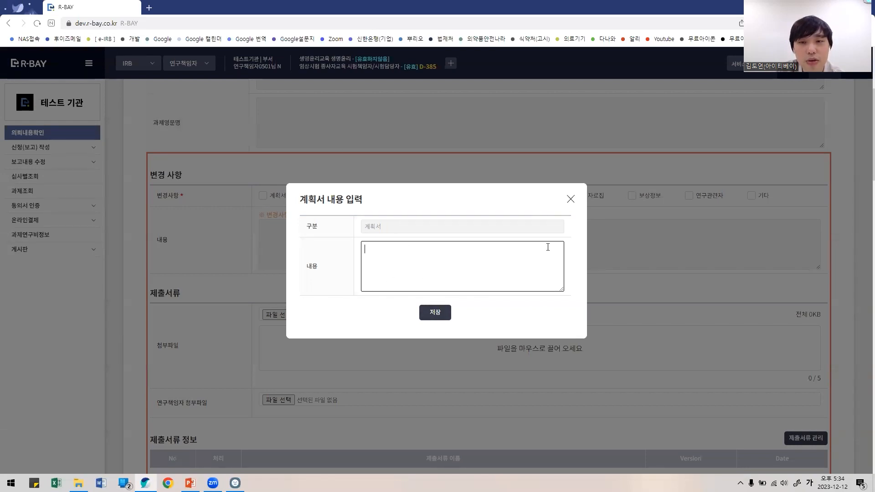
click(570, 200)
Step: Highlight the 제출서류 정보, 연구자 요청사항 and 의뢰자 요청사항 sections of the change report
scroll(561, 300, down, 3)
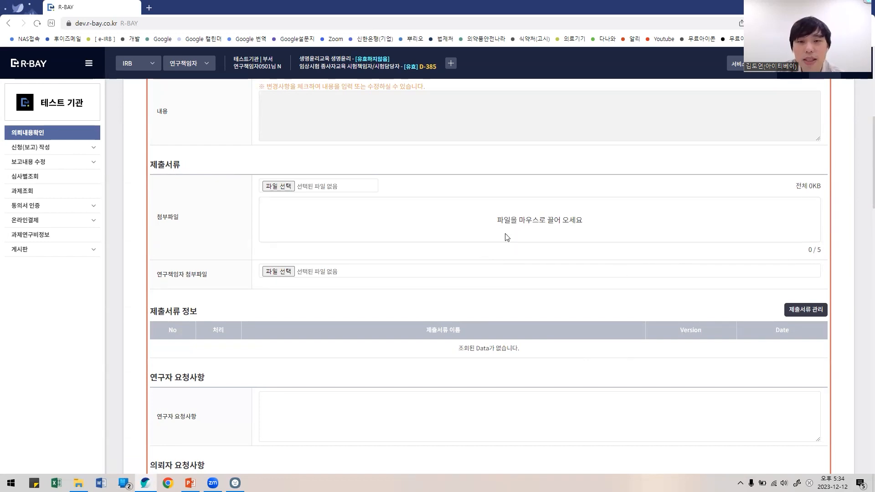
scroll(450, 222, down, 3)
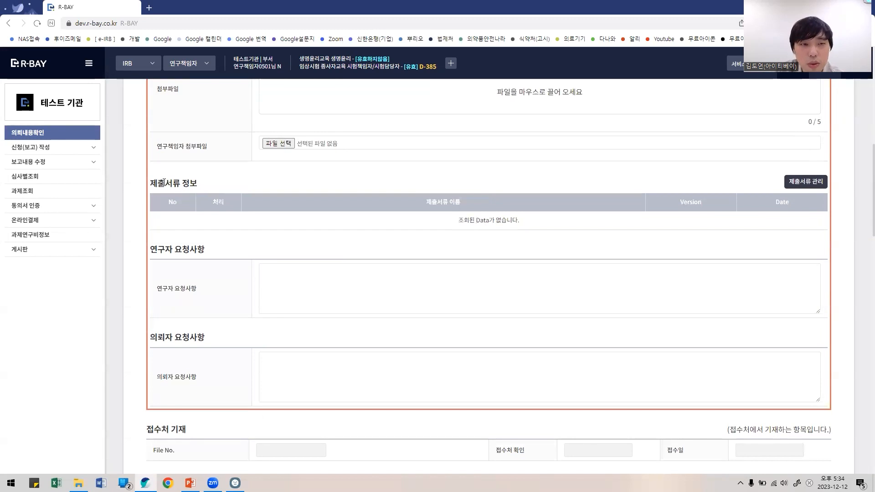
drag(154, 182, 200, 199)
click(267, 283)
drag(169, 250, 214, 258)
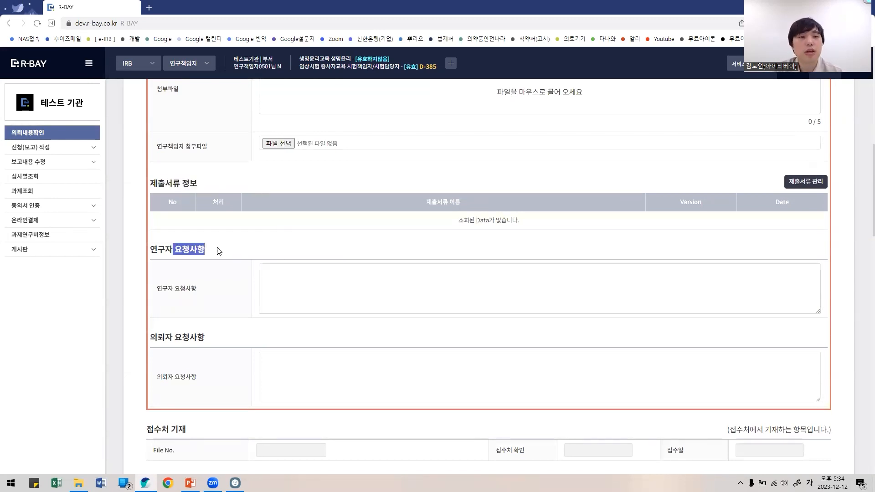
drag(153, 335, 208, 346)
click(383, 367)
scroll(383, 367, down, 20)
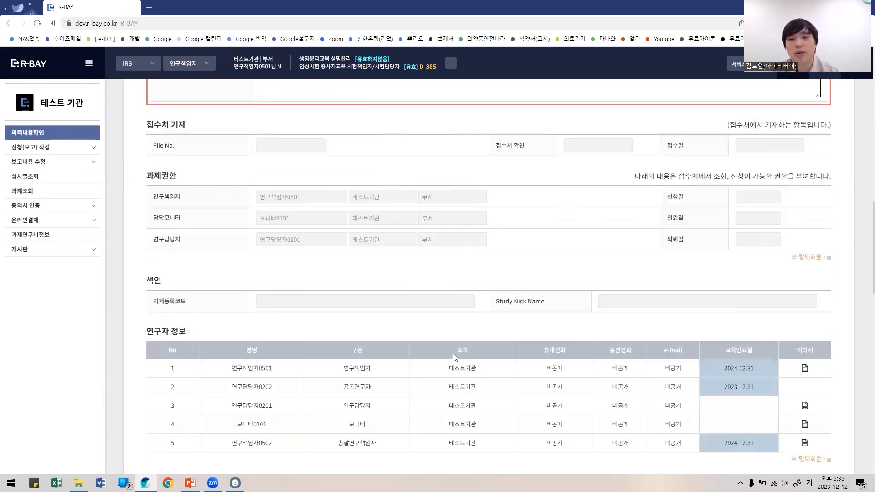
scroll(736, 365, up, 15)
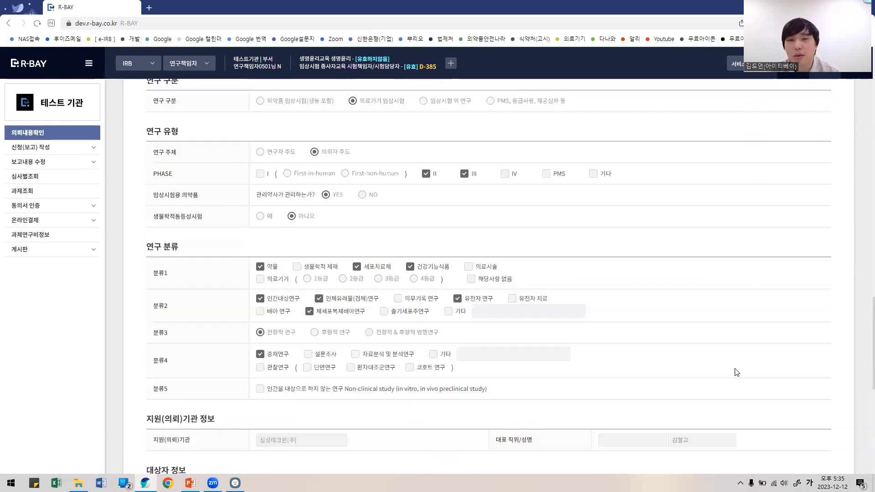
scroll(741, 350, up, 3)
scroll(728, 337, down, 3)
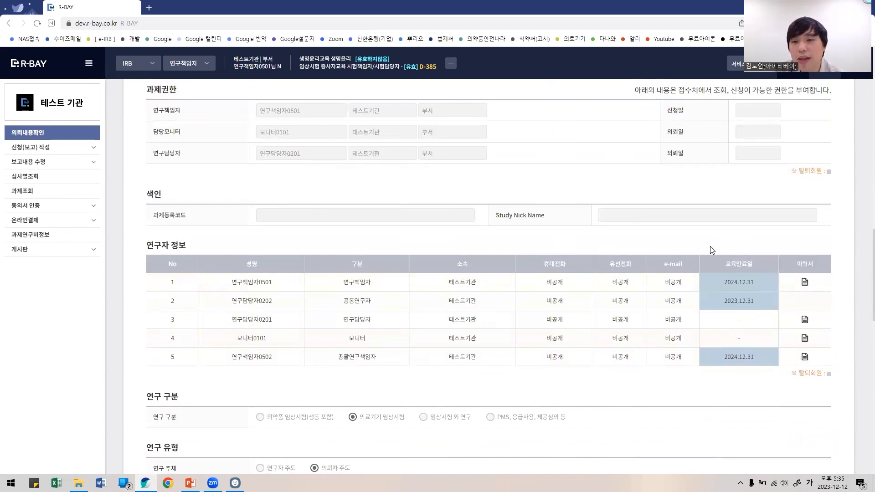
Step: View the first researcher's CV and the fifth researcher's training history
click(804, 283)
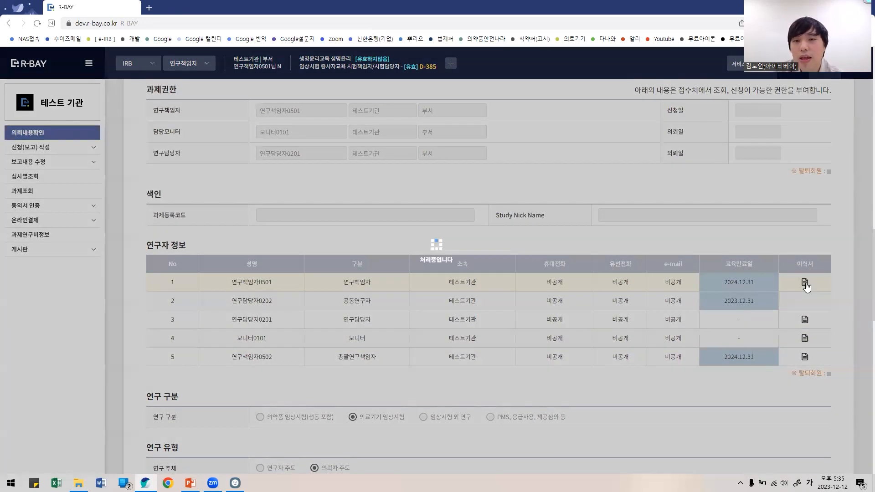
scroll(804, 291, up, 2)
scroll(802, 301, down, 1)
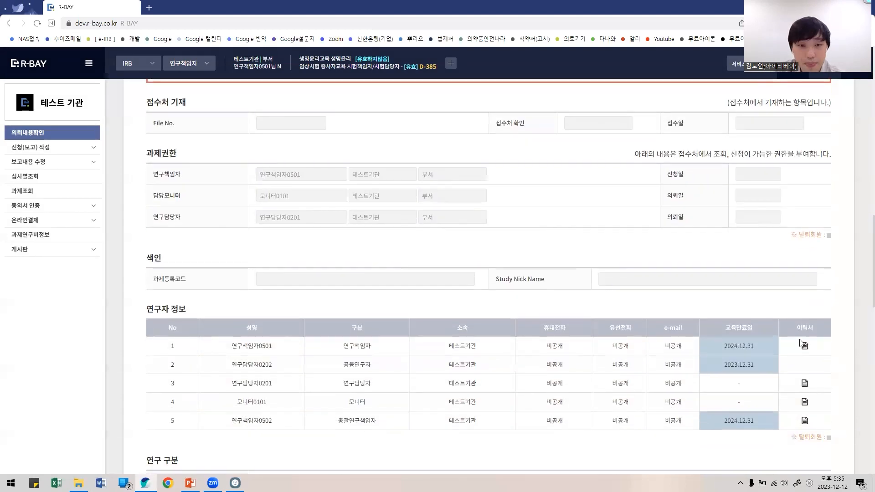
click(804, 421)
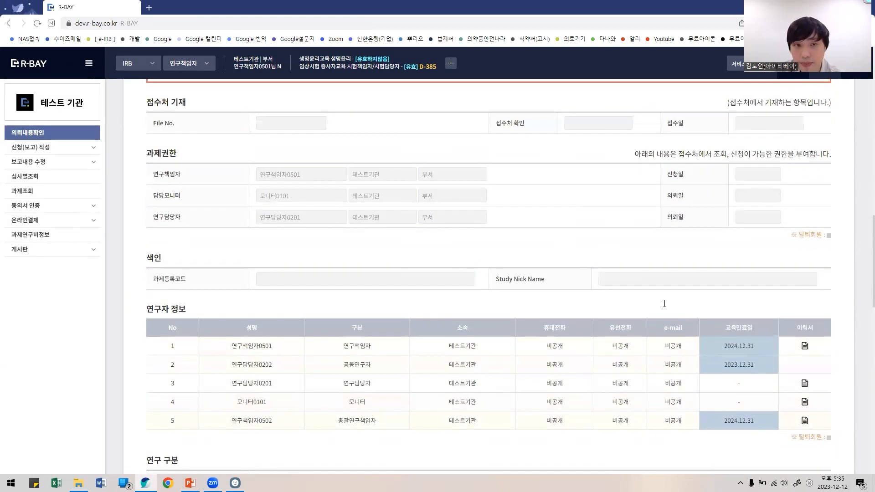
scroll(804, 410, up, 3)
Step: Open 신규계획 from 신청(보고) 작성 and choose 의약품 임상시험(생동 포함)
click(39, 147)
click(43, 161)
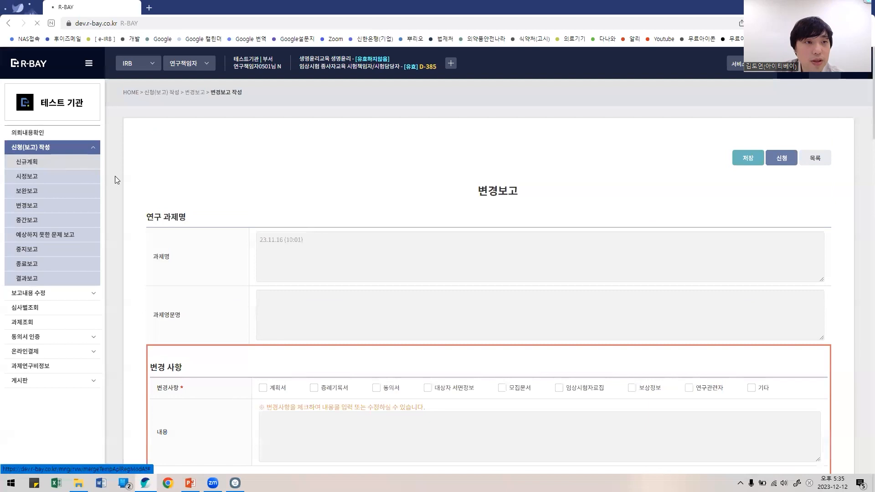
click(260, 184)
Step: Confirm writing a drug clinical trial application and scroll through the blank Part I form
click(492, 217)
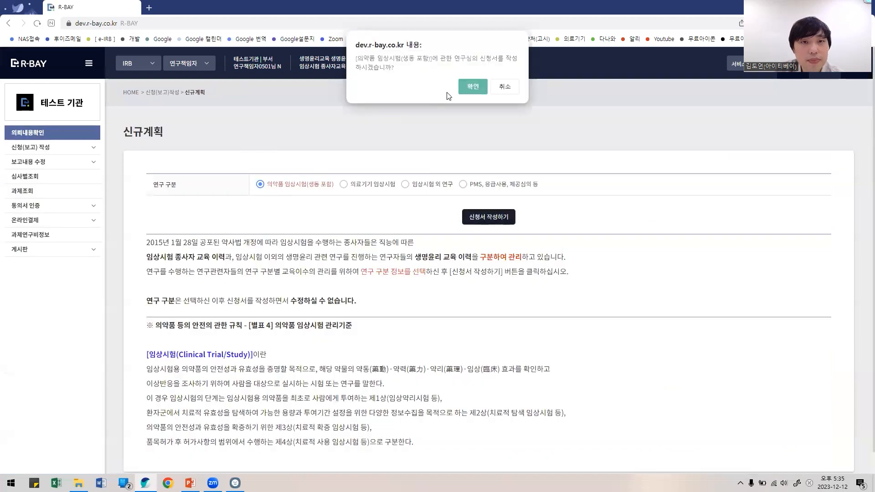
click(475, 89)
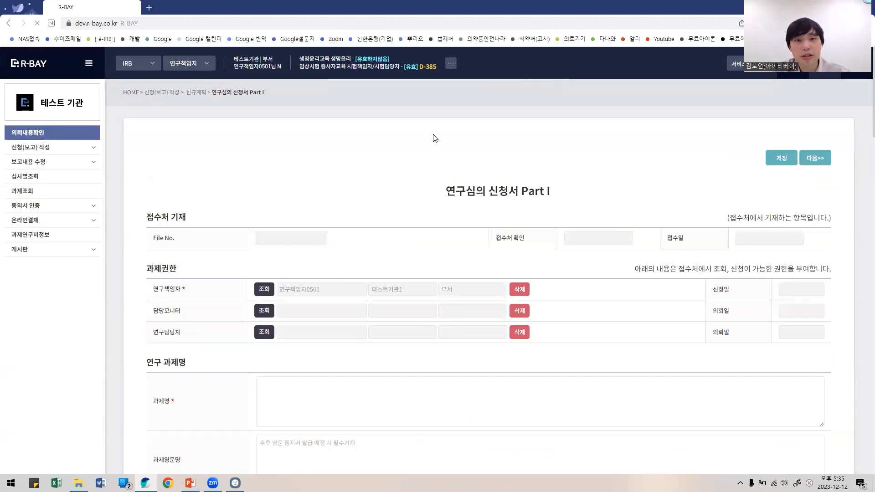
scroll(336, 287, down, 7)
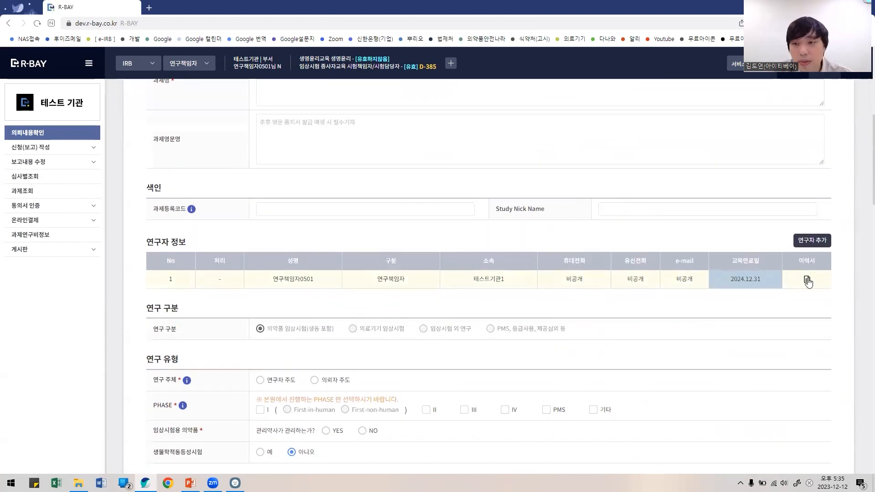
scroll(2, 315, up, 3)
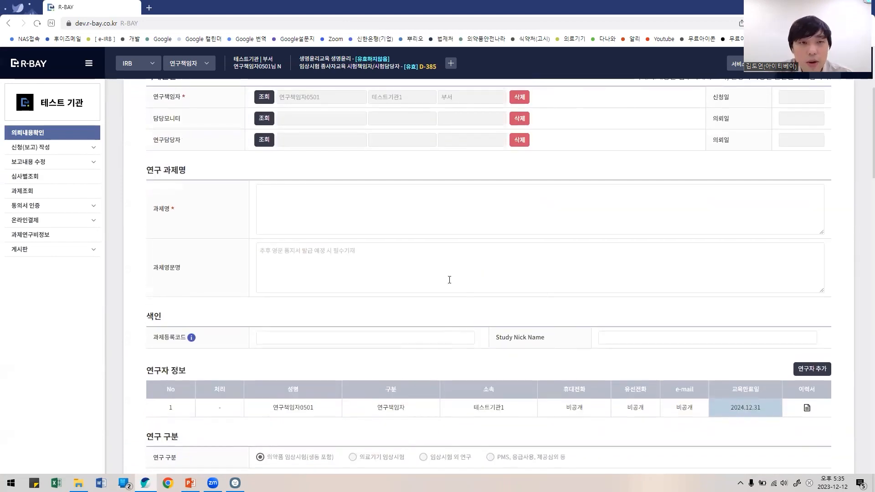
scroll(449, 280, down, 5)
scroll(426, 335, up, 3)
scroll(515, 376, down, 1)
scroll(514, 376, down, 1)
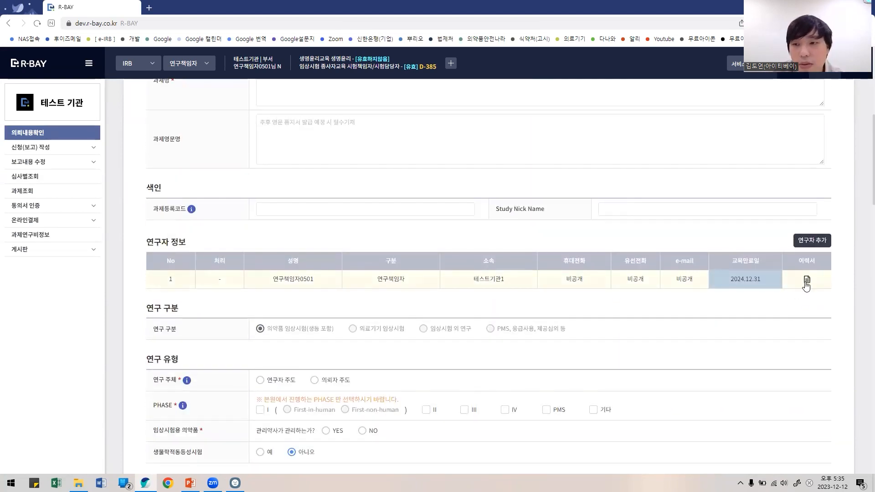
scroll(640, 310, up, 4)
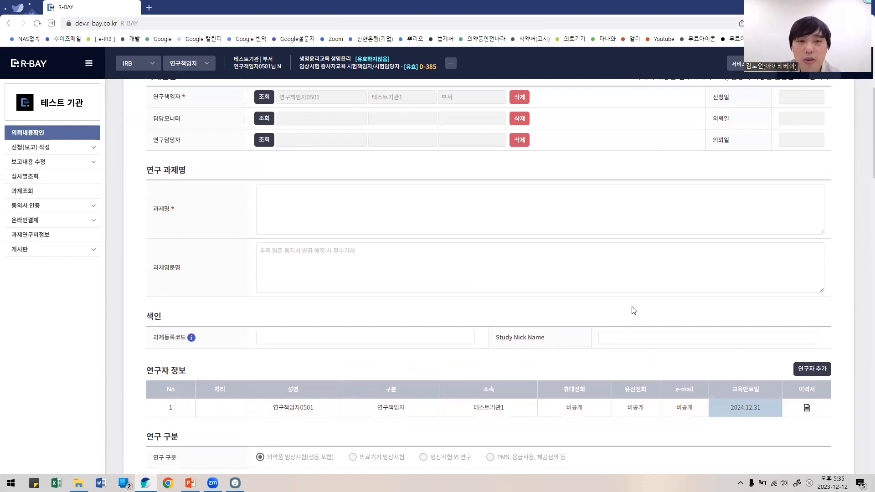
scroll(633, 310, up, 5)
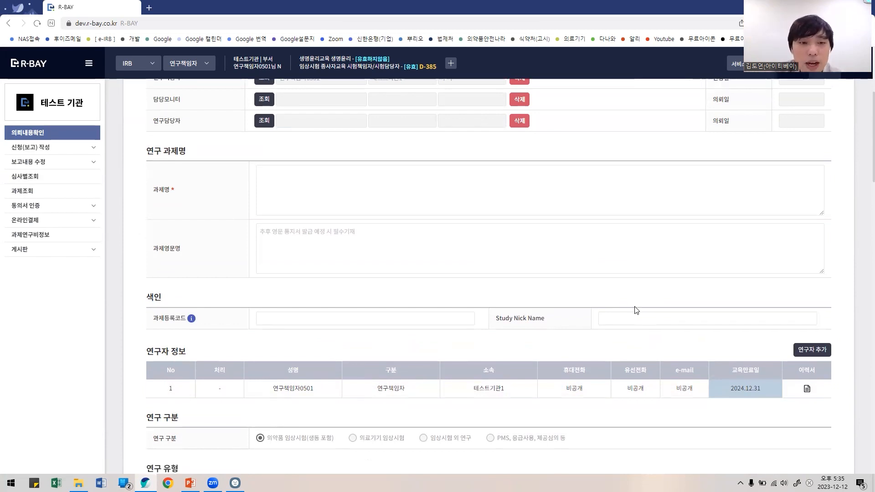
click(57, 167)
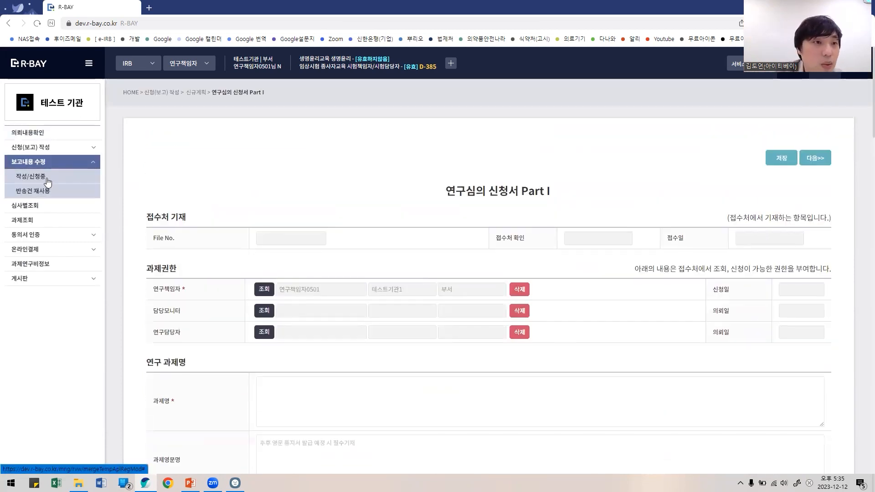
Step: Review the 작성/신청중 drafts list, then open 의뢰내용확인 with its four requests
click(47, 178)
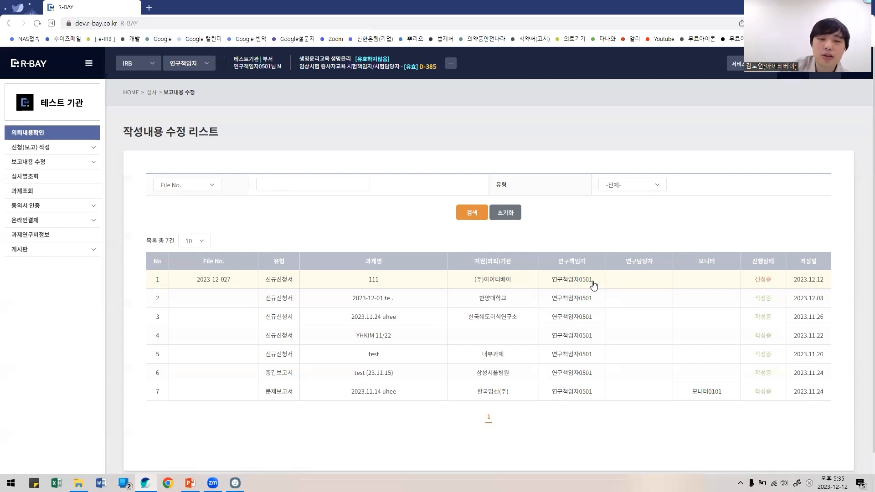
click(50, 135)
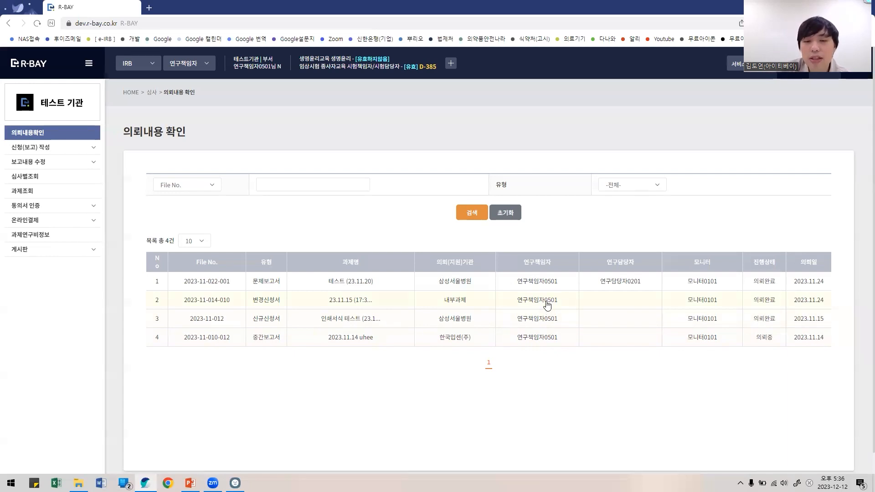
click(550, 284)
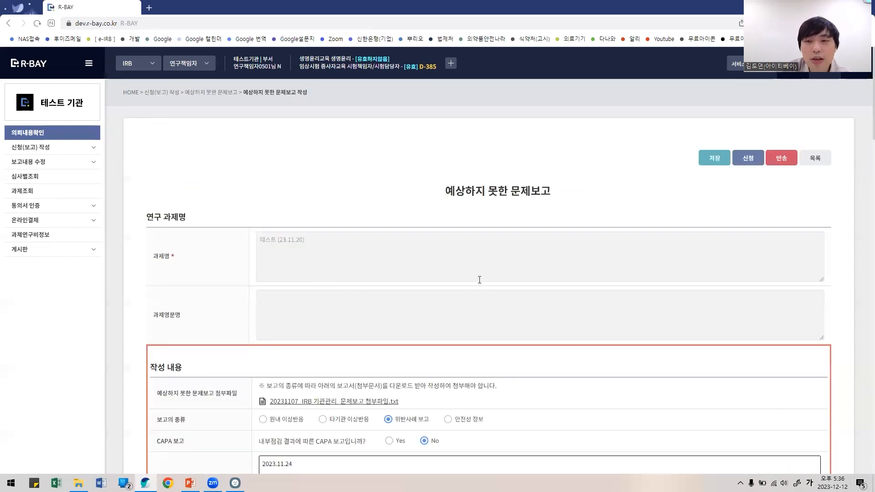
scroll(497, 272, down, 4)
scroll(656, 278, down, 10)
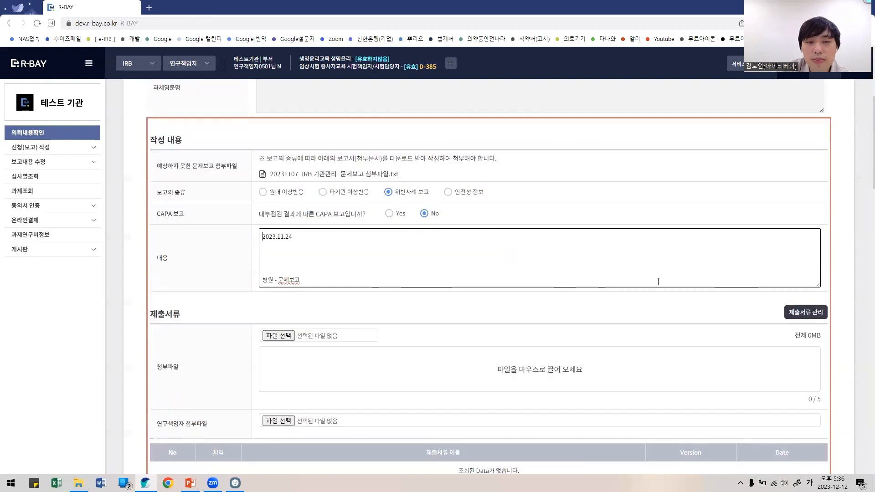
scroll(659, 285, up, 5)
scroll(659, 285, up, 10)
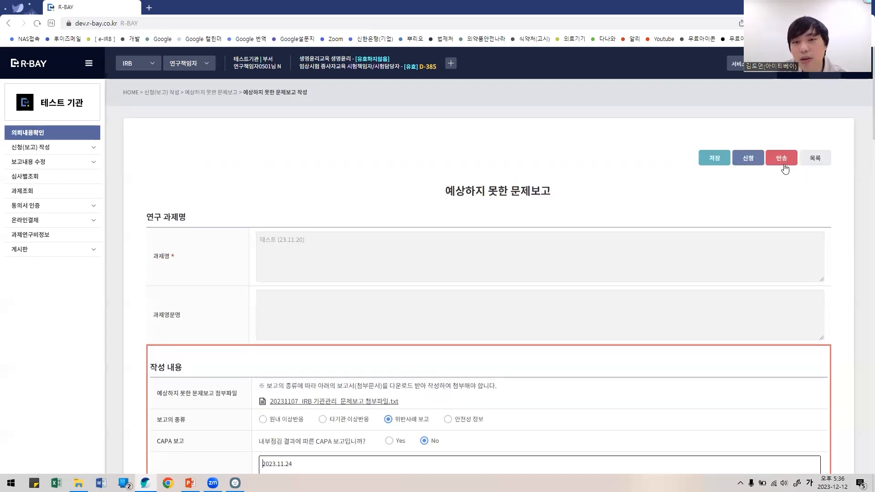
click(820, 159)
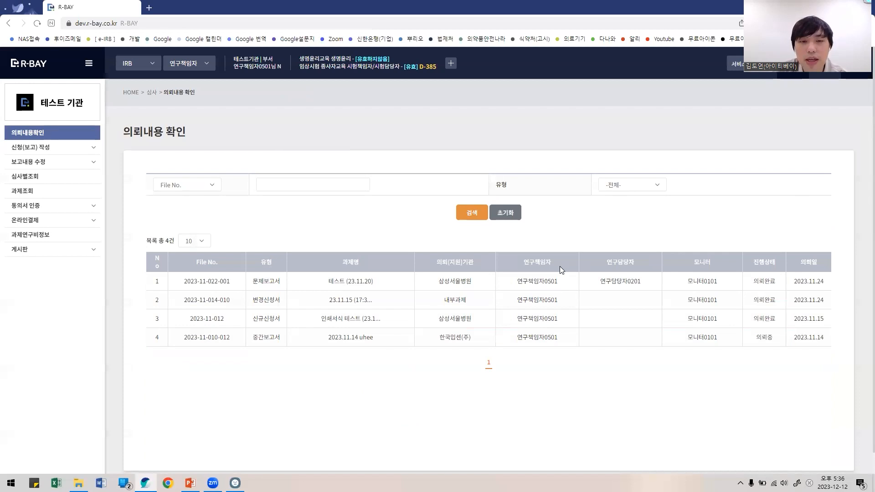
scroll(239, 342, down, 1)
scroll(237, 342, up, 1)
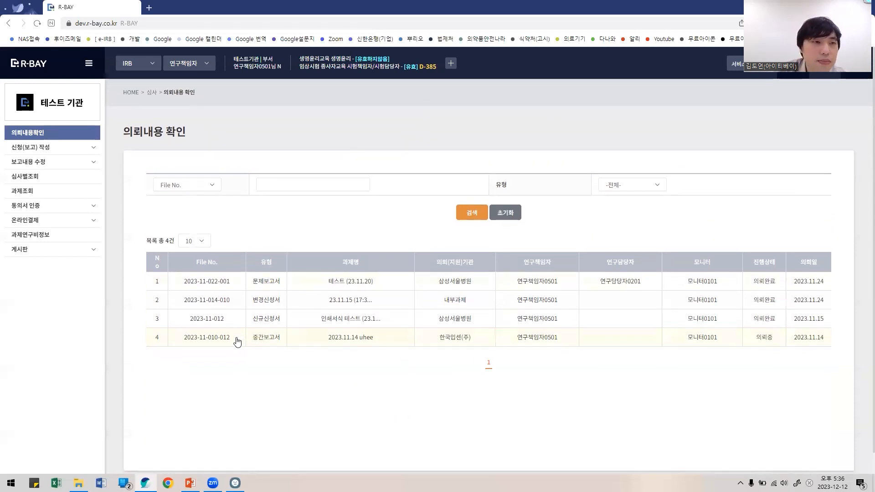
click(61, 163)
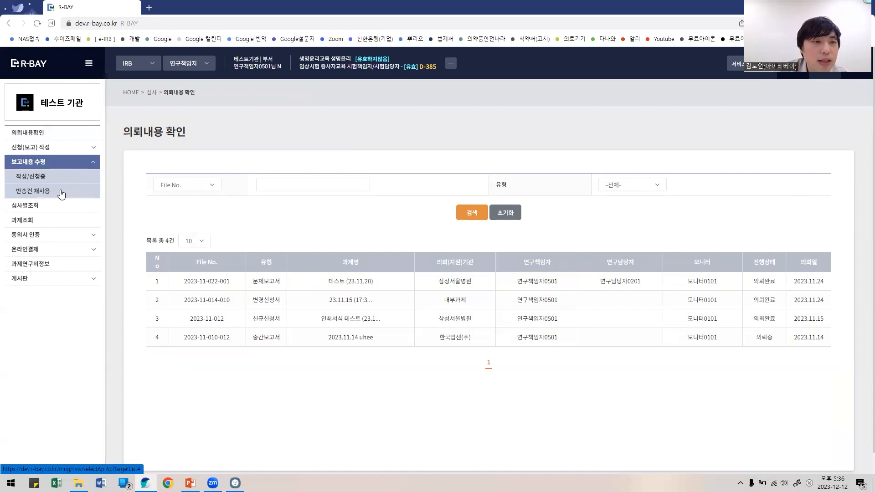
Step: Browse 반송건 재사용 and 심사별조회, then open 과제조회 listing 50 projects
click(61, 191)
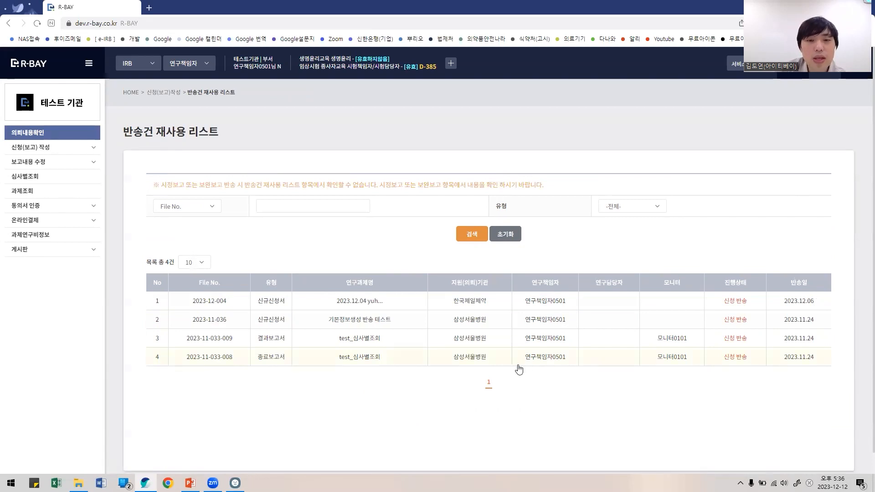
click(46, 177)
click(38, 195)
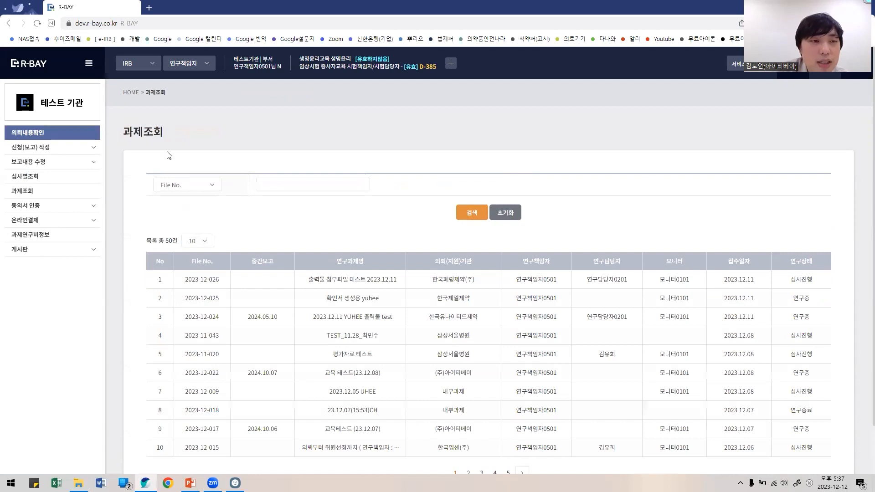
Step: View project 2023-12-026's application, return to its detail listing, and toggle 동의서 인증
click(358, 281)
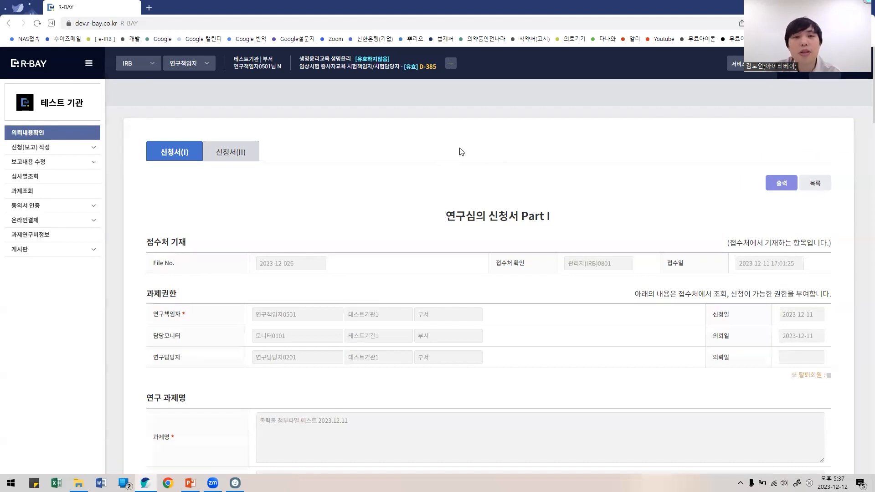
click(8, 23)
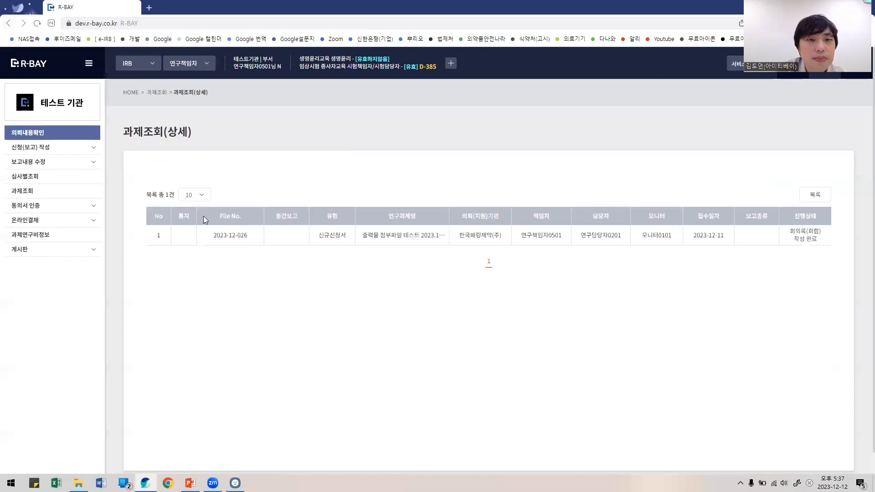
click(77, 208)
click(77, 208)
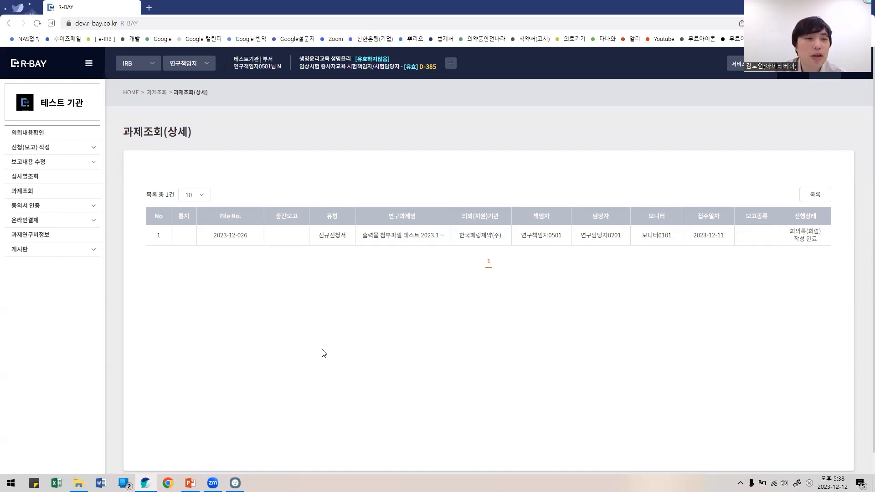
Step: Visit 과제연구비정보 under 온라인결제, expand 게시판, then return home via the R-BAY logo
click(88, 222)
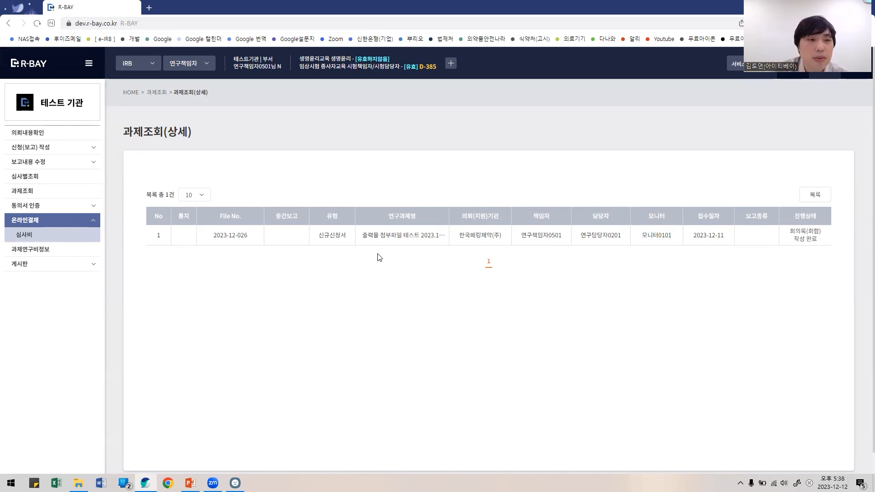
click(28, 254)
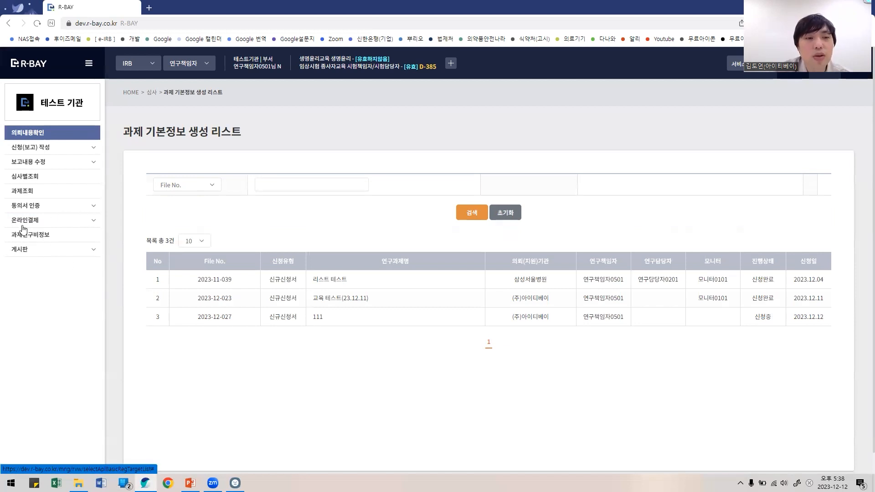
click(55, 253)
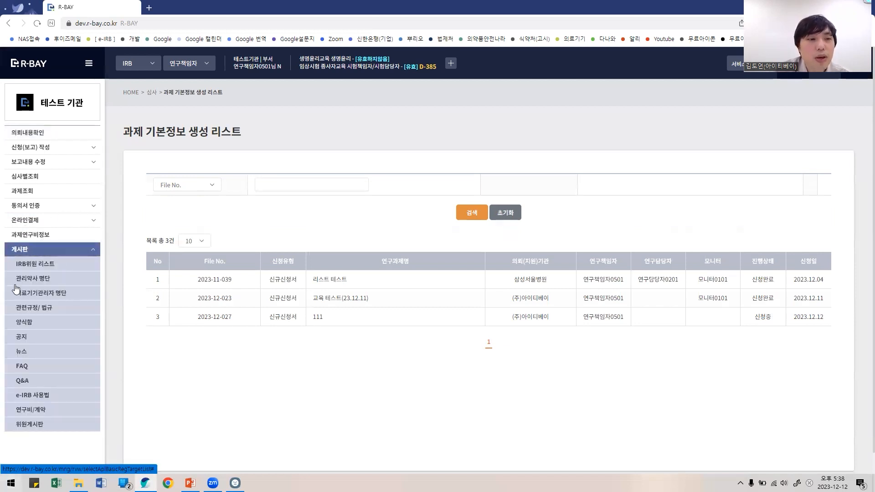
click(25, 64)
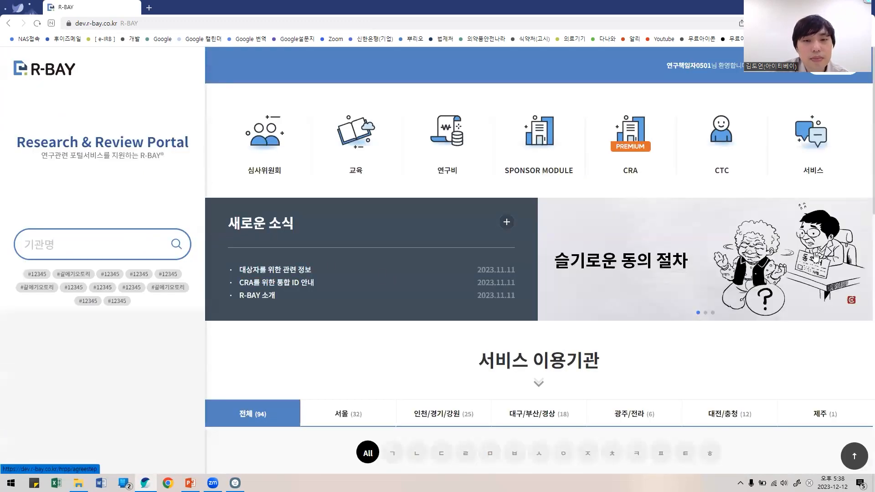
Step: Select slide 28, '5. 2024년 업데이트 (예정)', and present it full screen with Shift+F5
scroll(833, 288, down, 10)
scroll(833, 288, down, 3)
scroll(785, 308, up, 16)
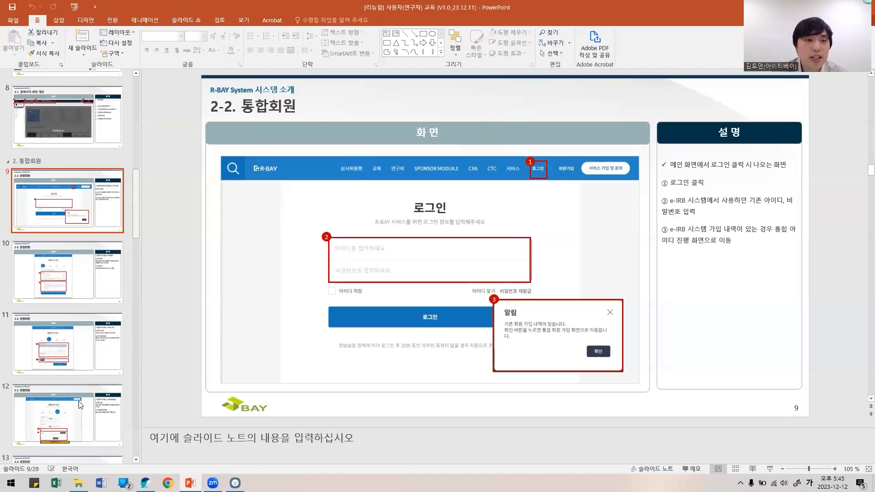
drag(137, 214, 84, 471)
click(55, 368)
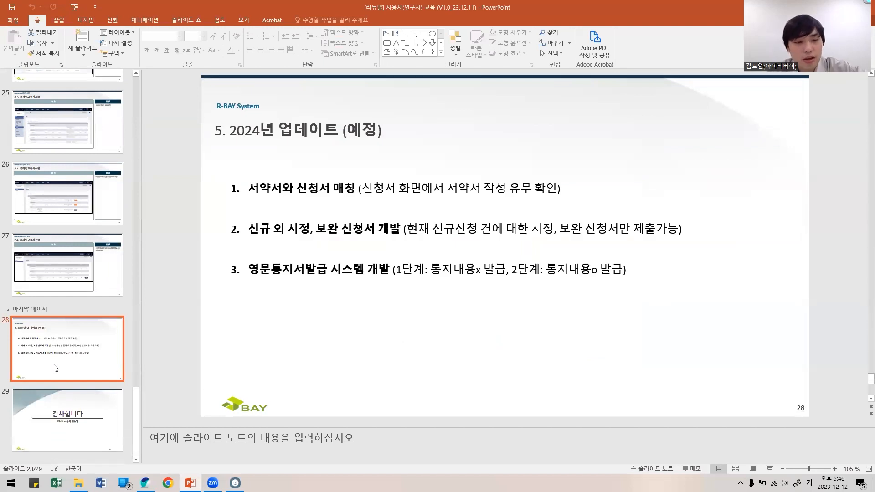
key(shift+F5)
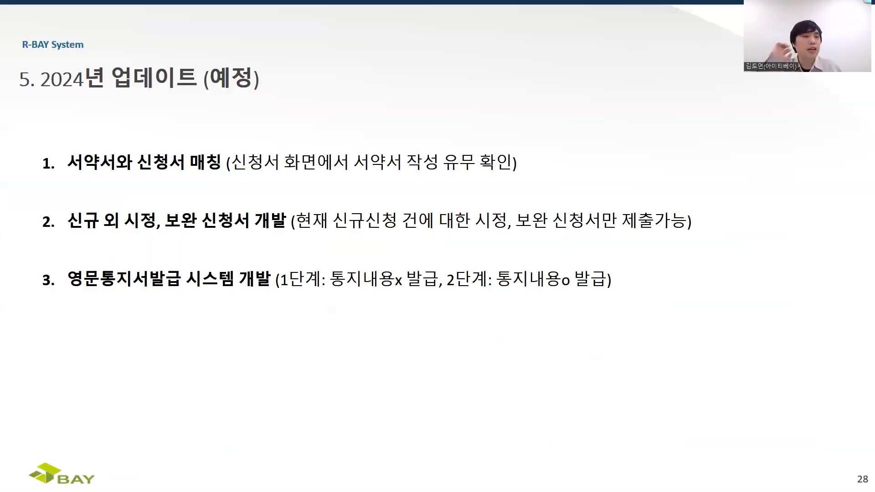